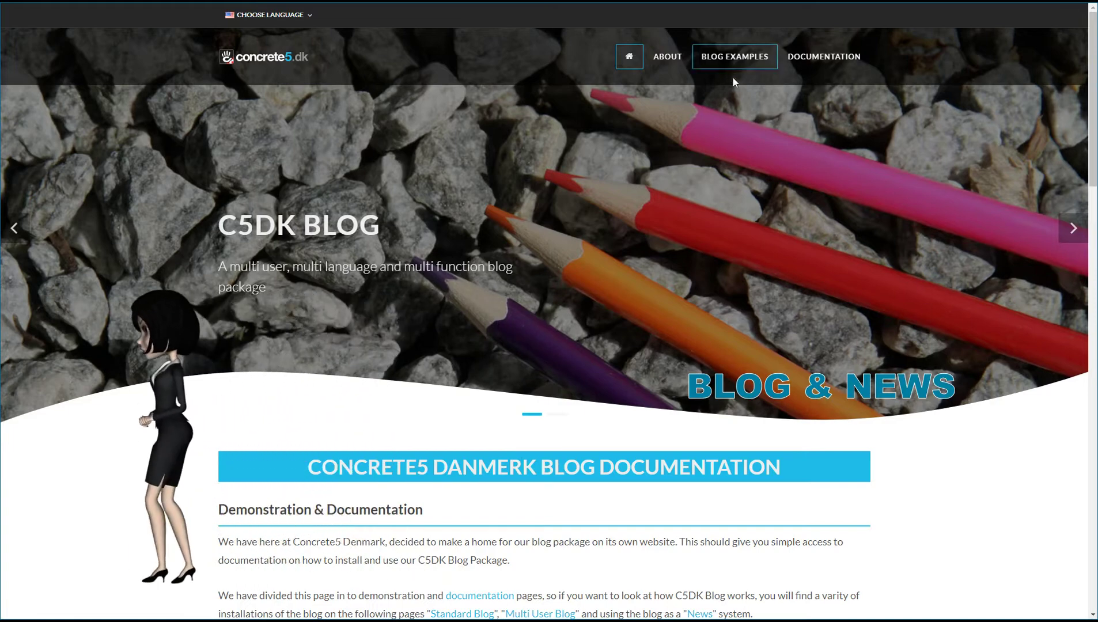
# Log in from the site footer and open the C5DK Blog Blog Roots list with its six roots.
pyautogui.moveTo(728, 60)
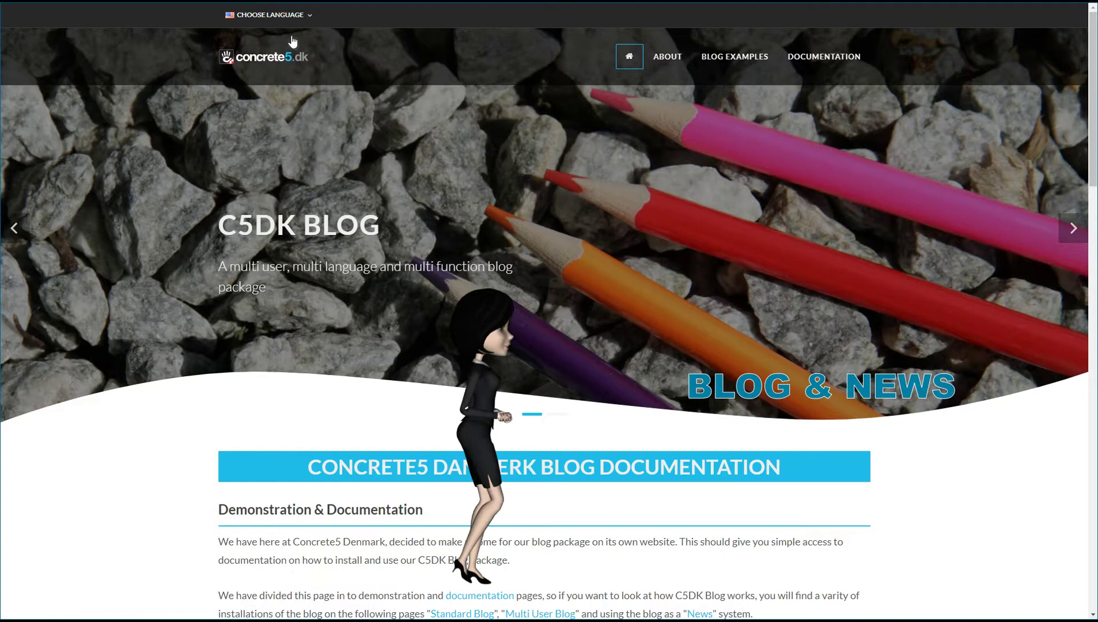
pyautogui.moveTo(291, 22)
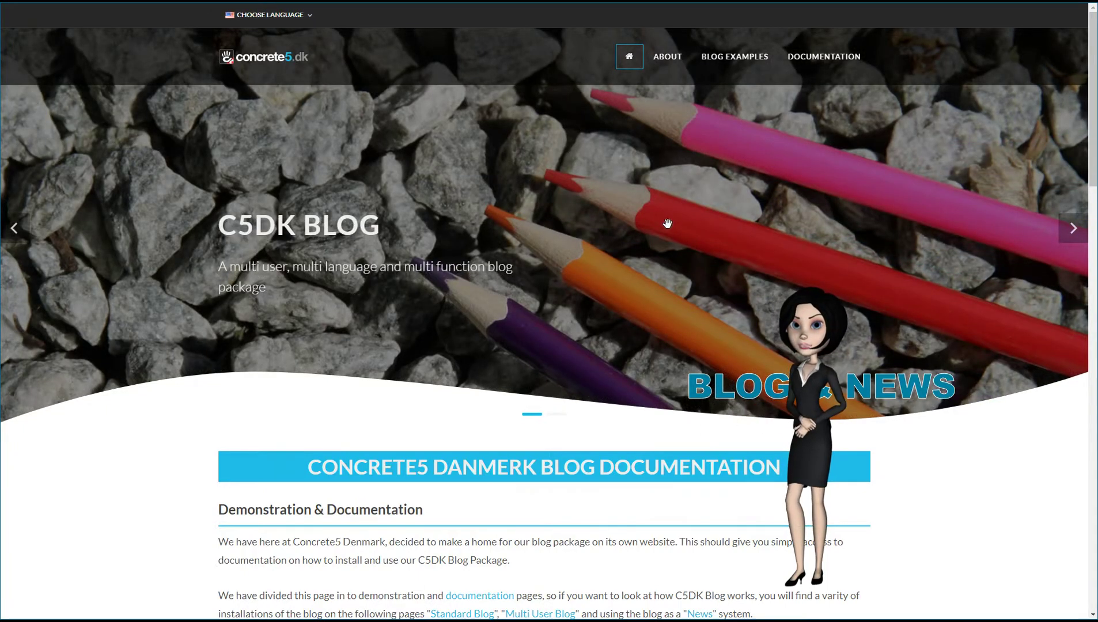
pyautogui.scroll(-20, 762, 248)
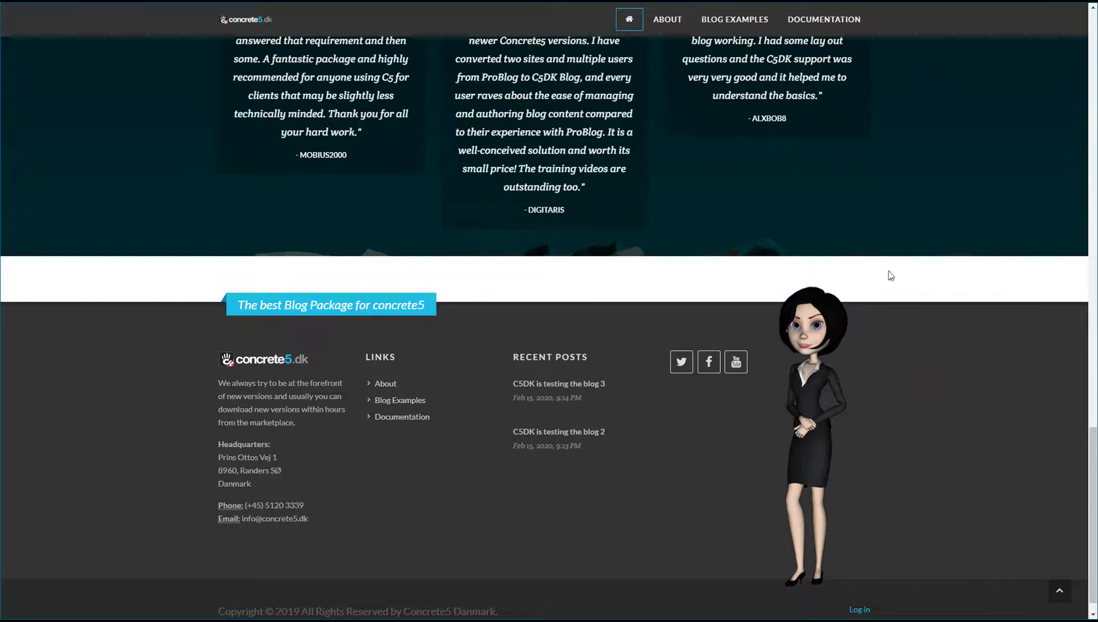
pyautogui.scroll(-1, 890, 275)
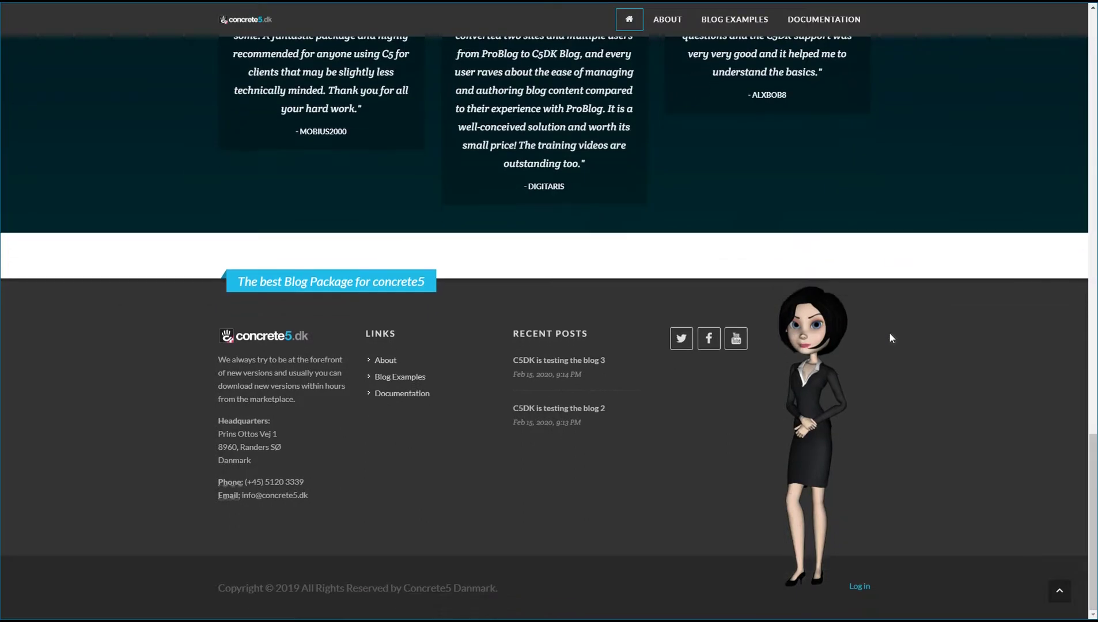
pyautogui.click(861, 588)
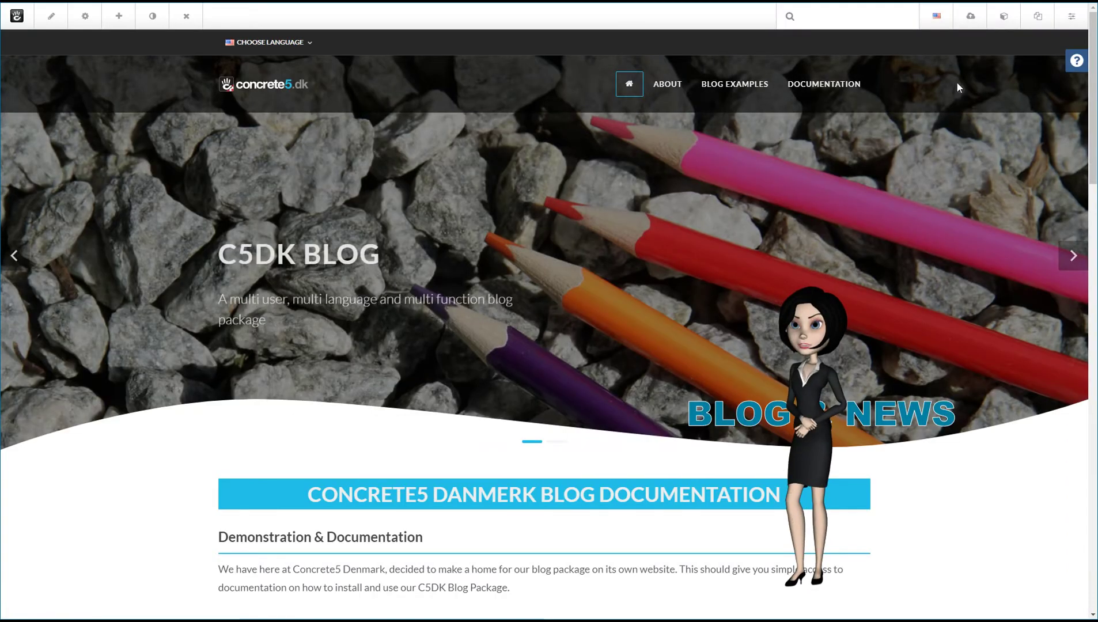
pyautogui.click(1072, 19)
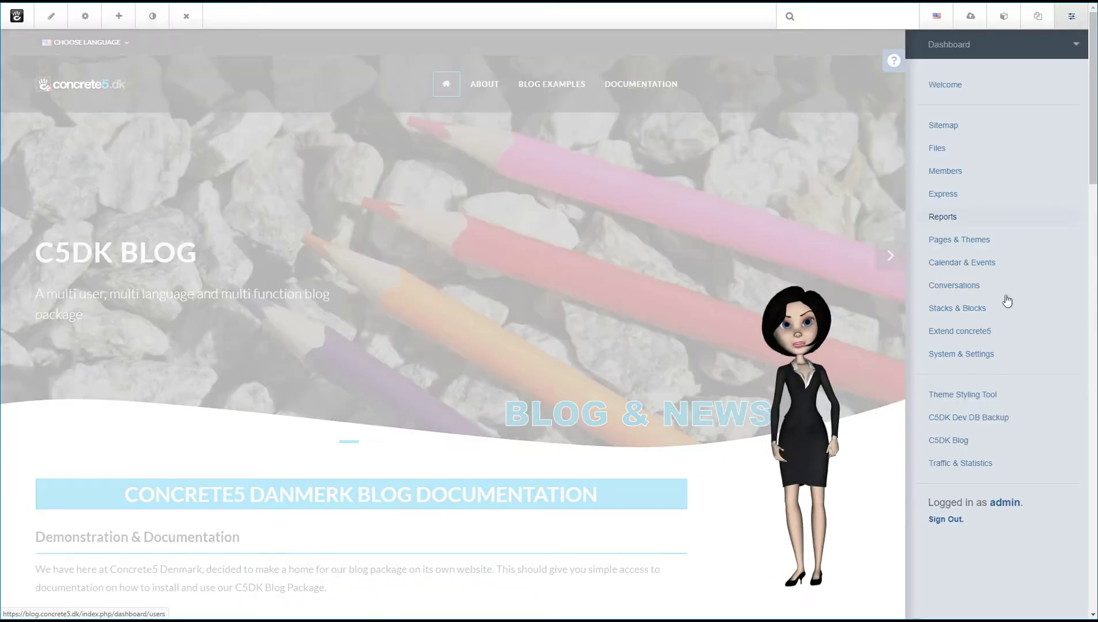
pyautogui.click(954, 441)
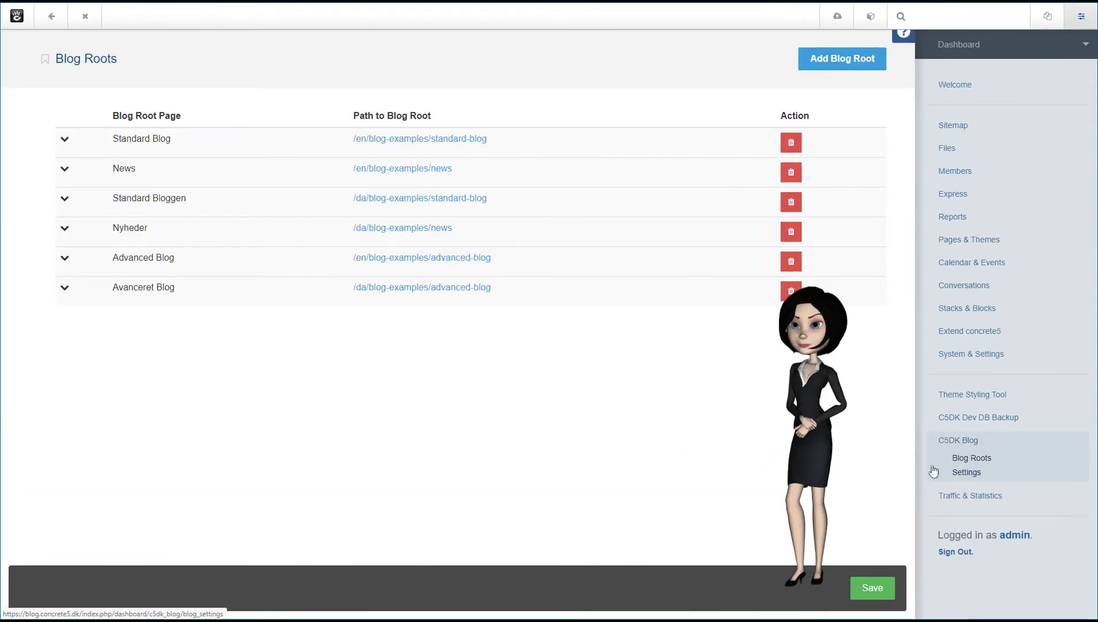
# Review the C5DK Blog Images & Thumbnails, Styling and Editor settings tabs.
pyautogui.click(933, 471)
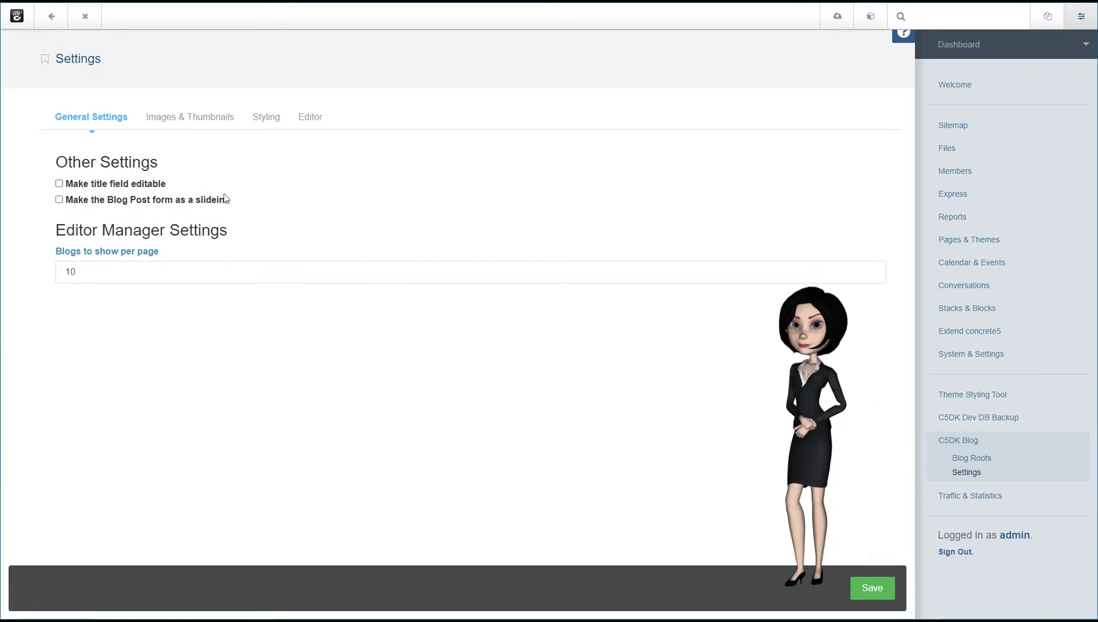
pyautogui.click(185, 118)
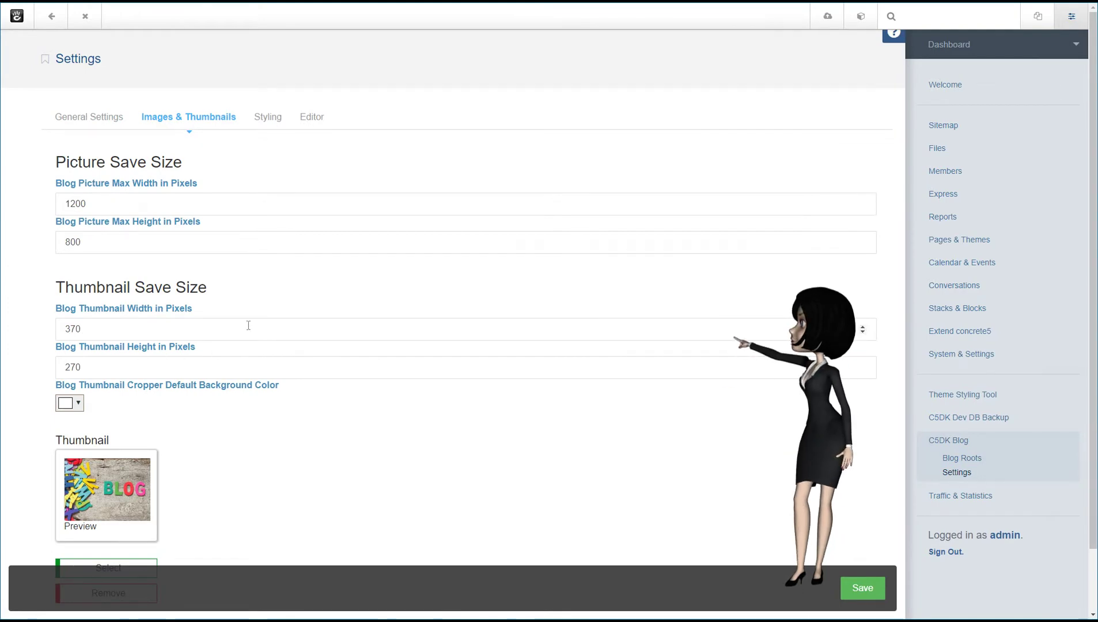
pyautogui.scroll(-2, 225, 421)
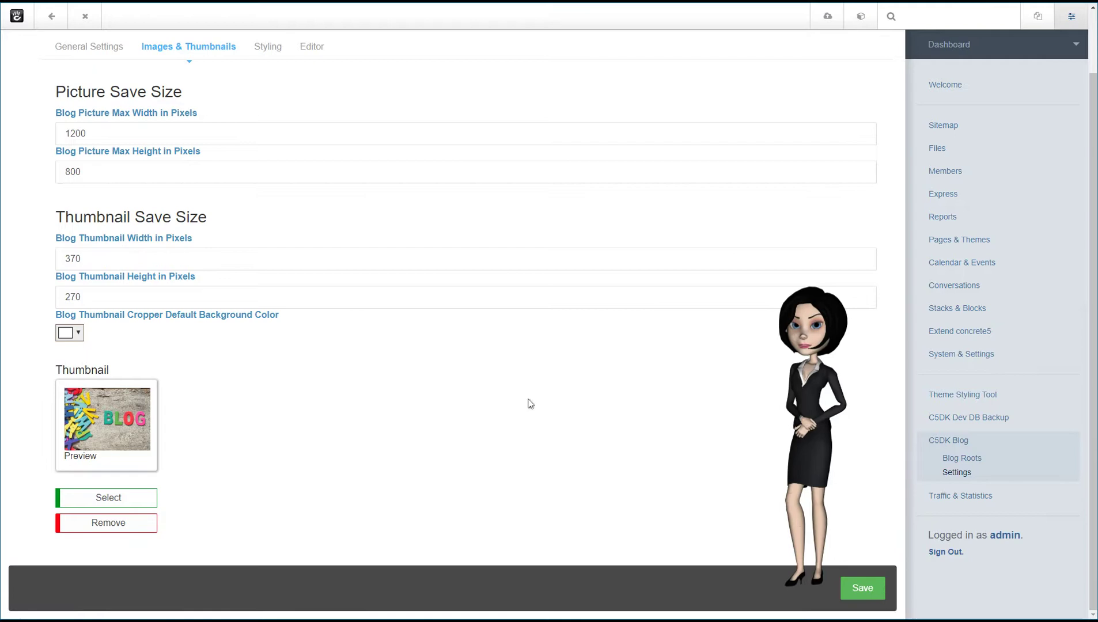
pyautogui.scroll(2, 392, 392)
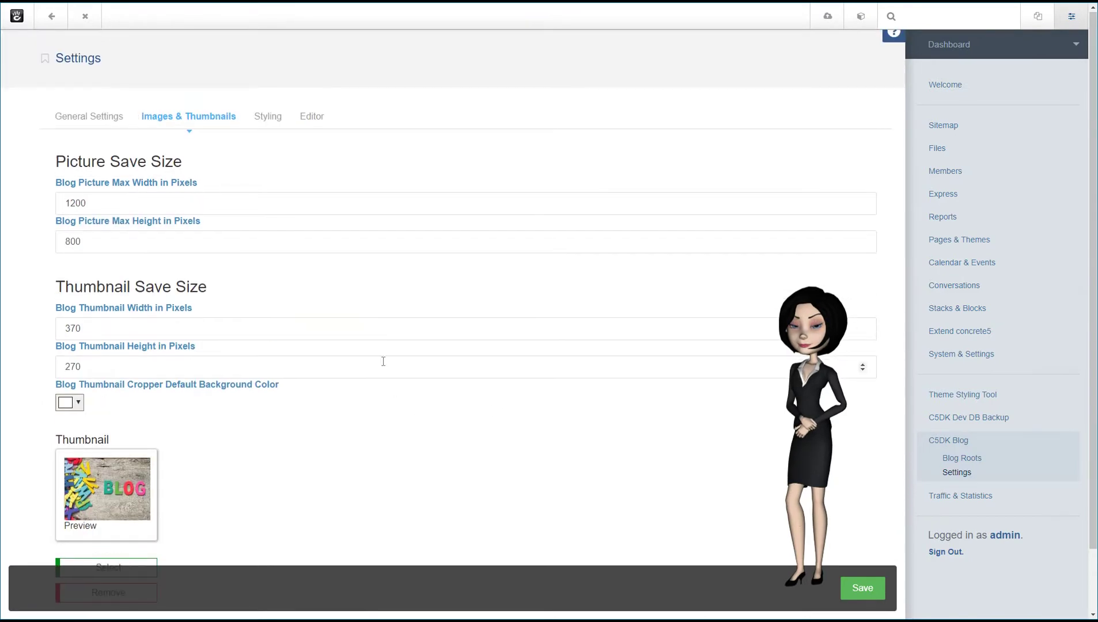
pyautogui.click(268, 118)
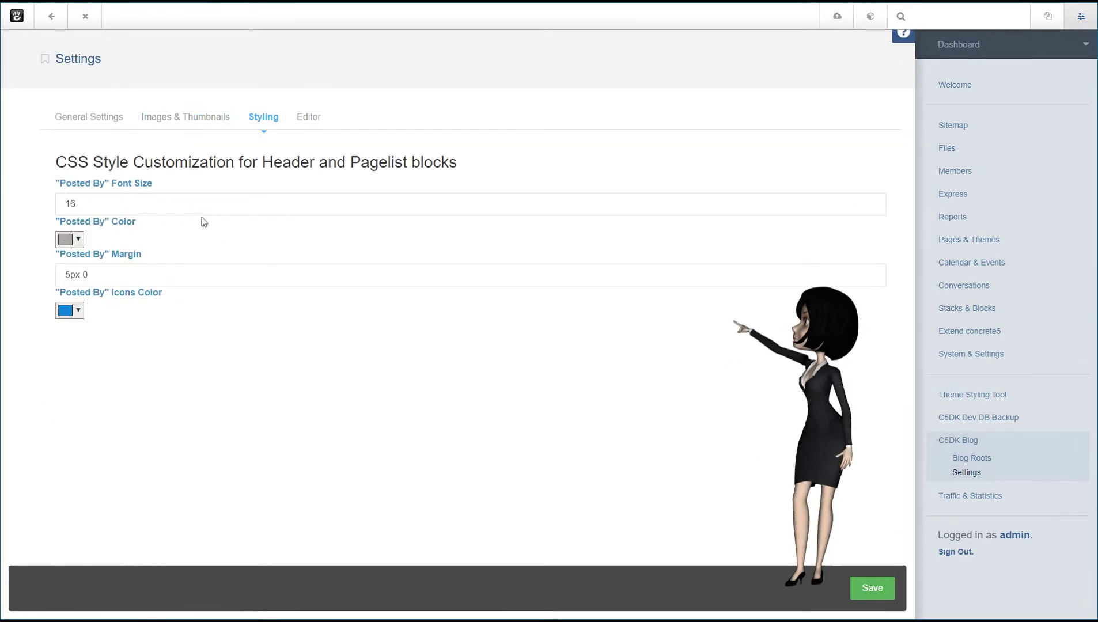
pyautogui.click(309, 118)
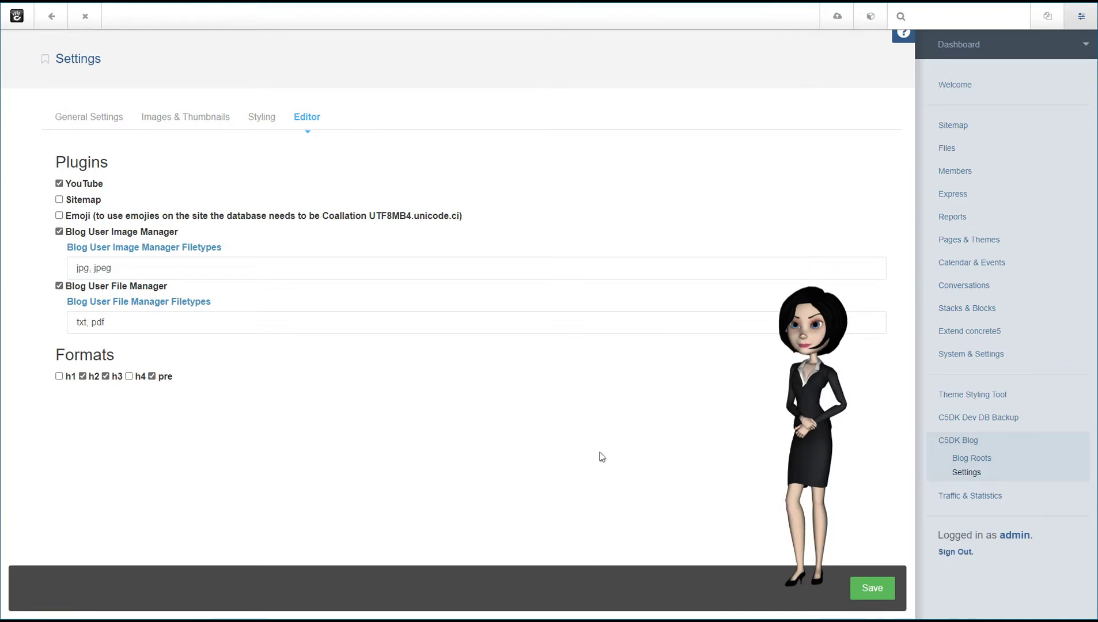
# Compare the News and Standard Blog roots' groups and approval settings, then sign out.
pyautogui.click(973, 458)
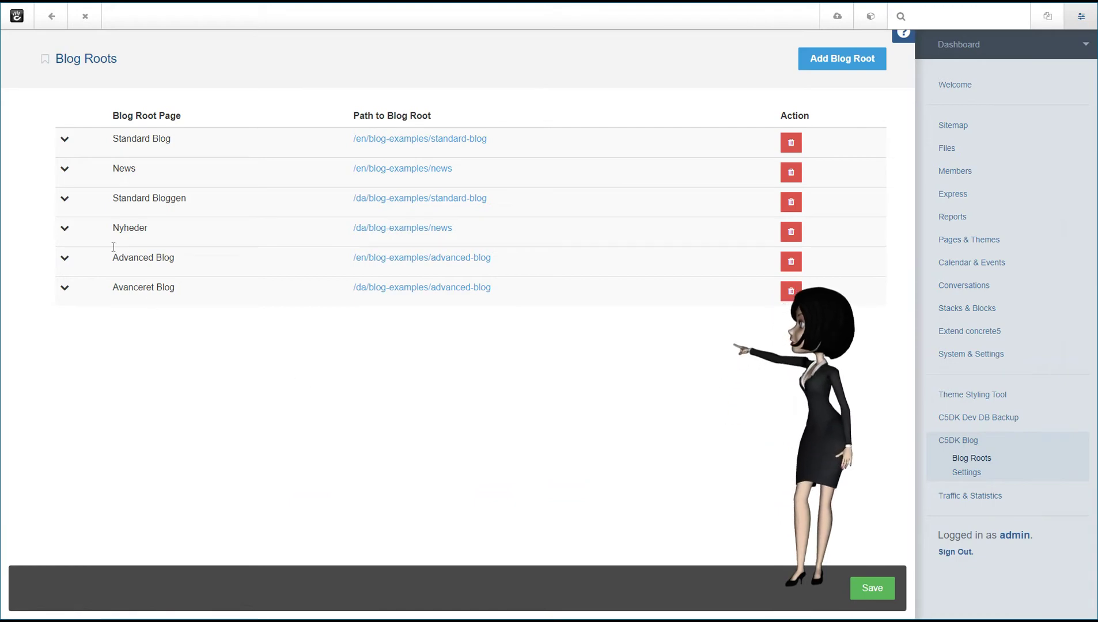
pyautogui.click(65, 170)
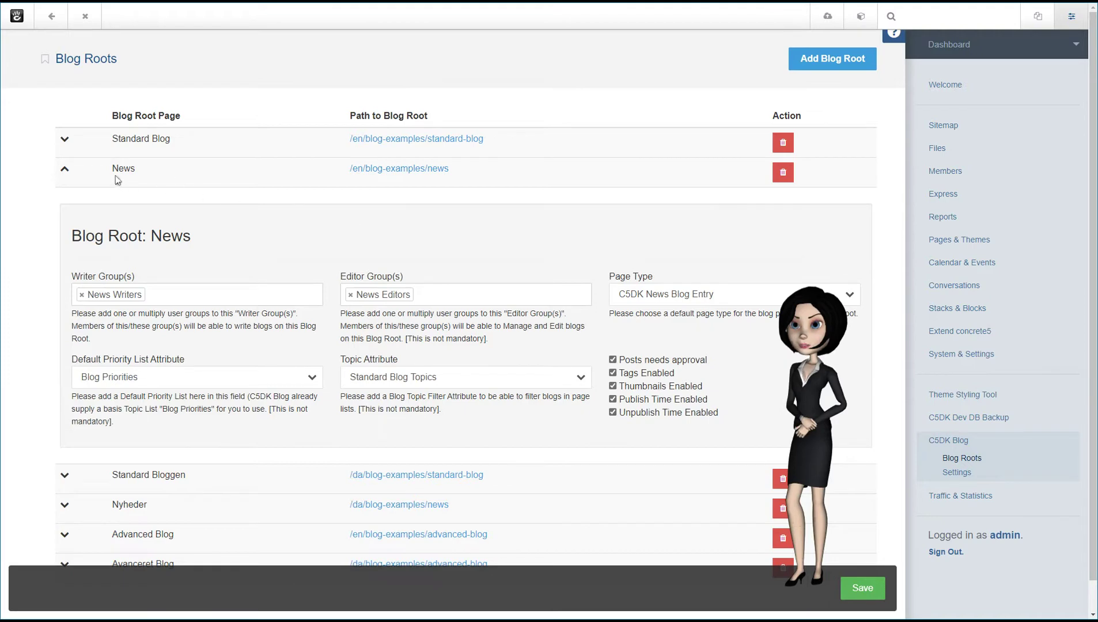
pyautogui.click(65, 139)
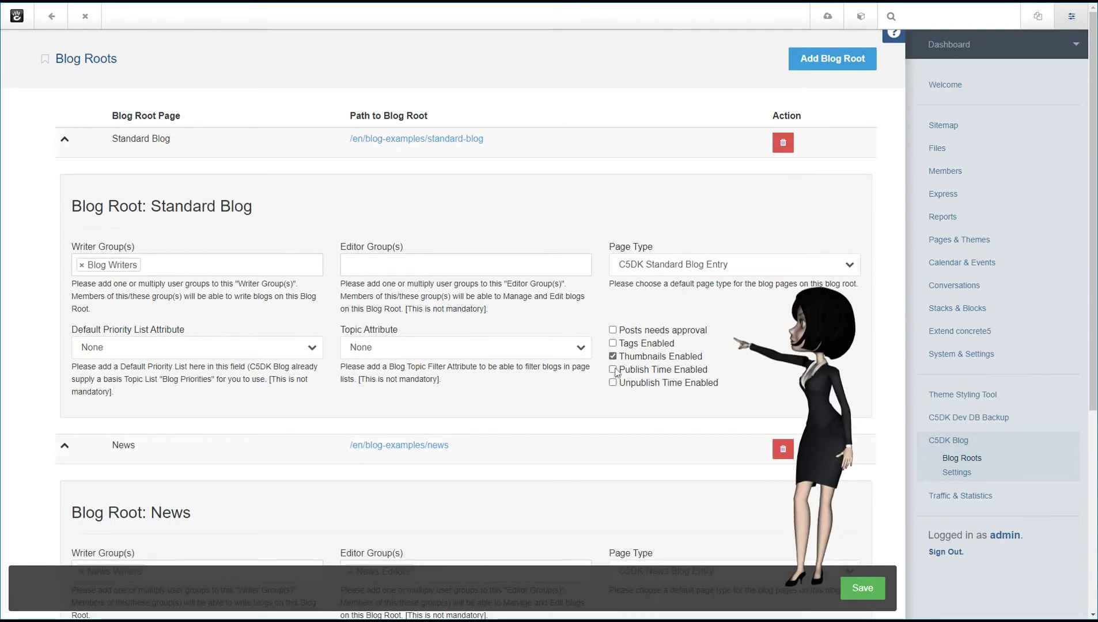
pyautogui.click(64, 139)
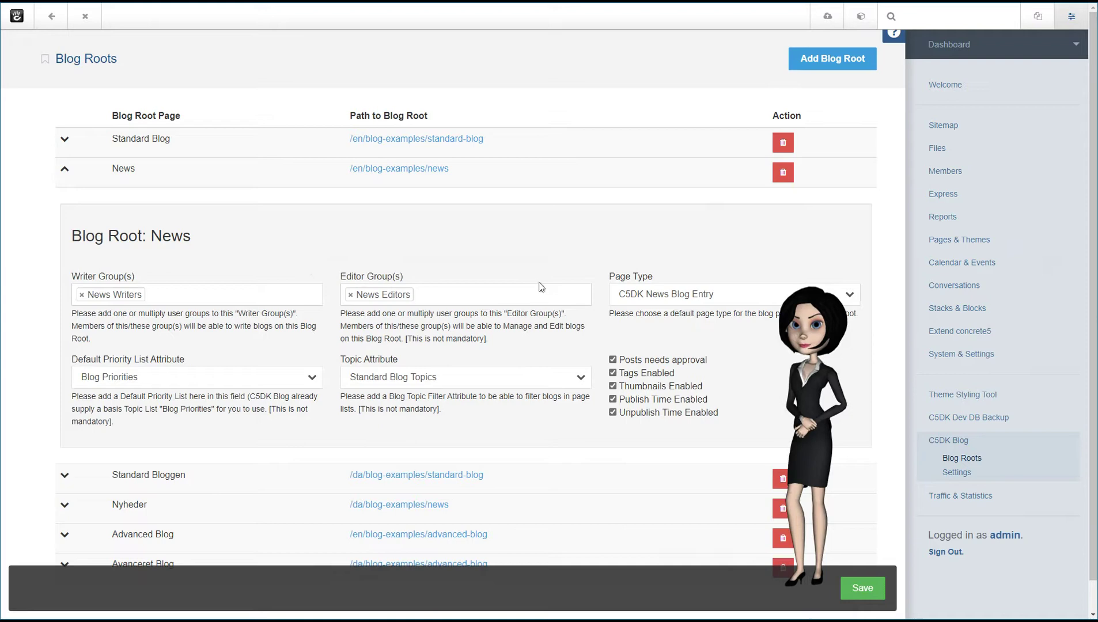
pyautogui.click(954, 554)
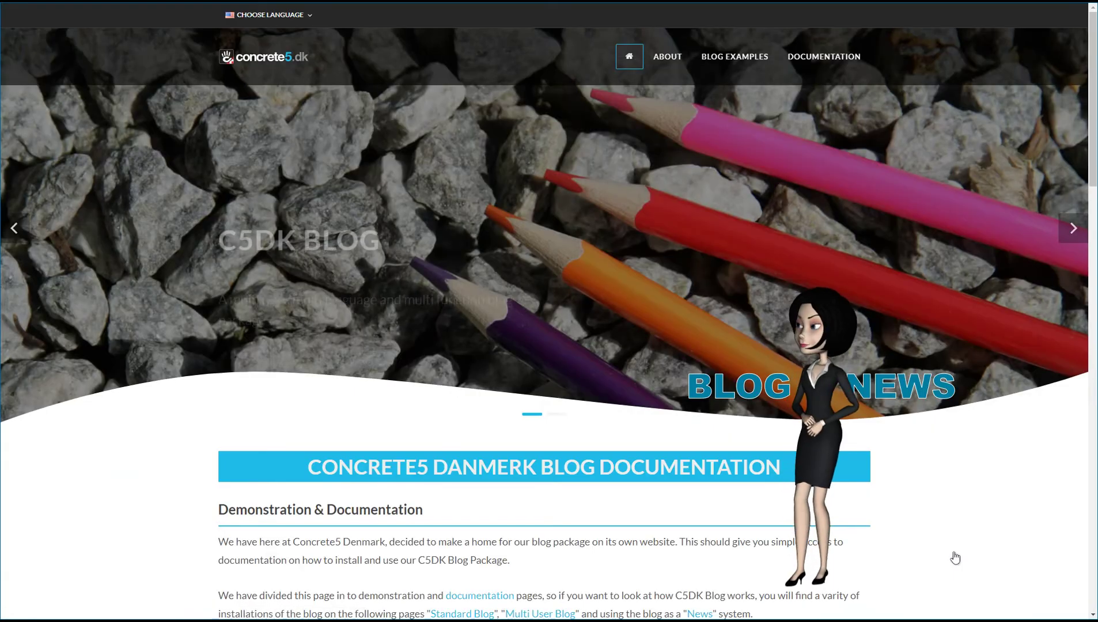
pyautogui.scroll(-20, 955, 526)
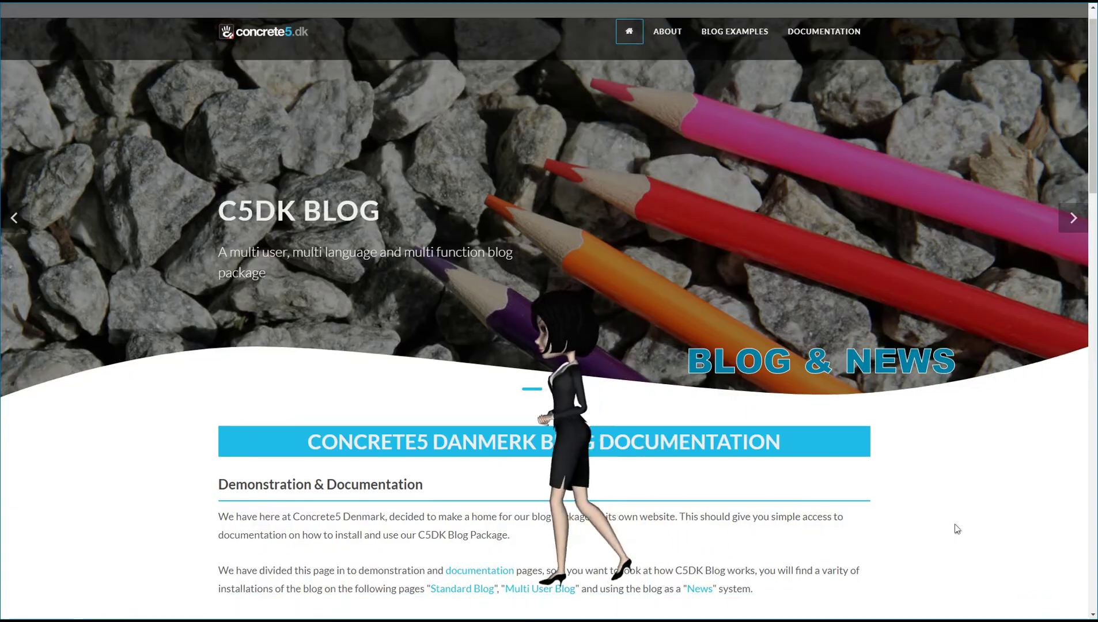
pyautogui.click(859, 590)
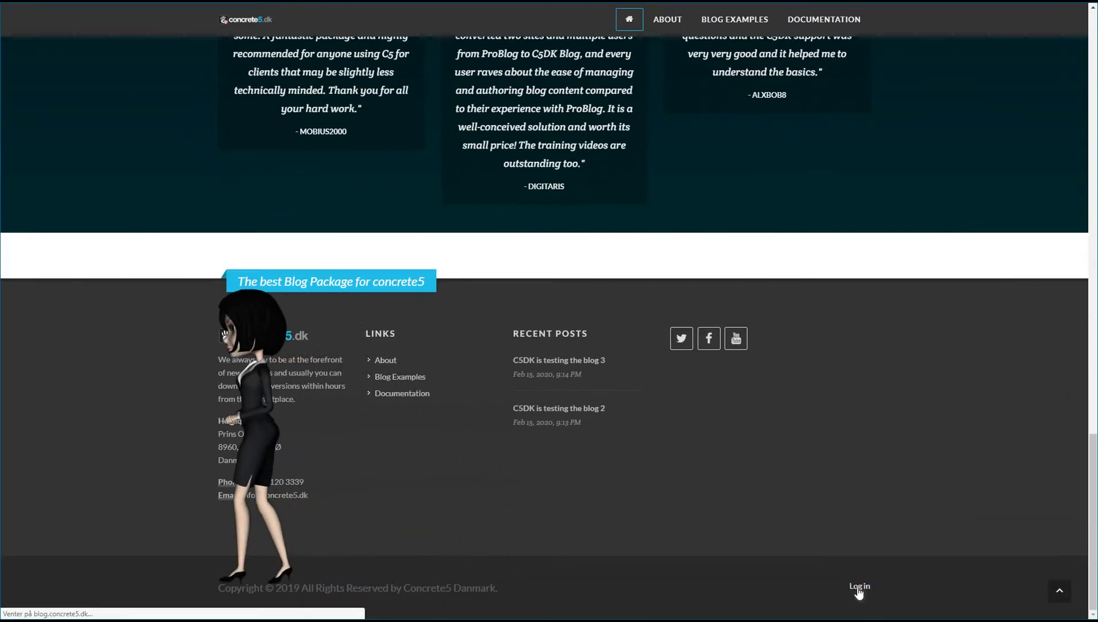
pyautogui.click(448, 231)
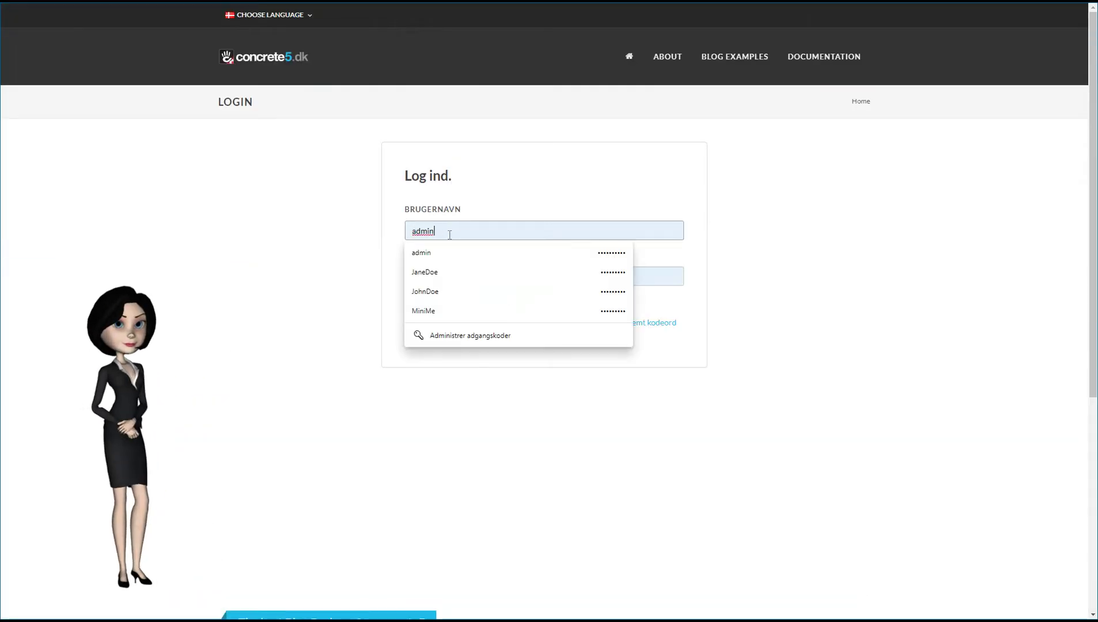
pyautogui.click(442, 275)
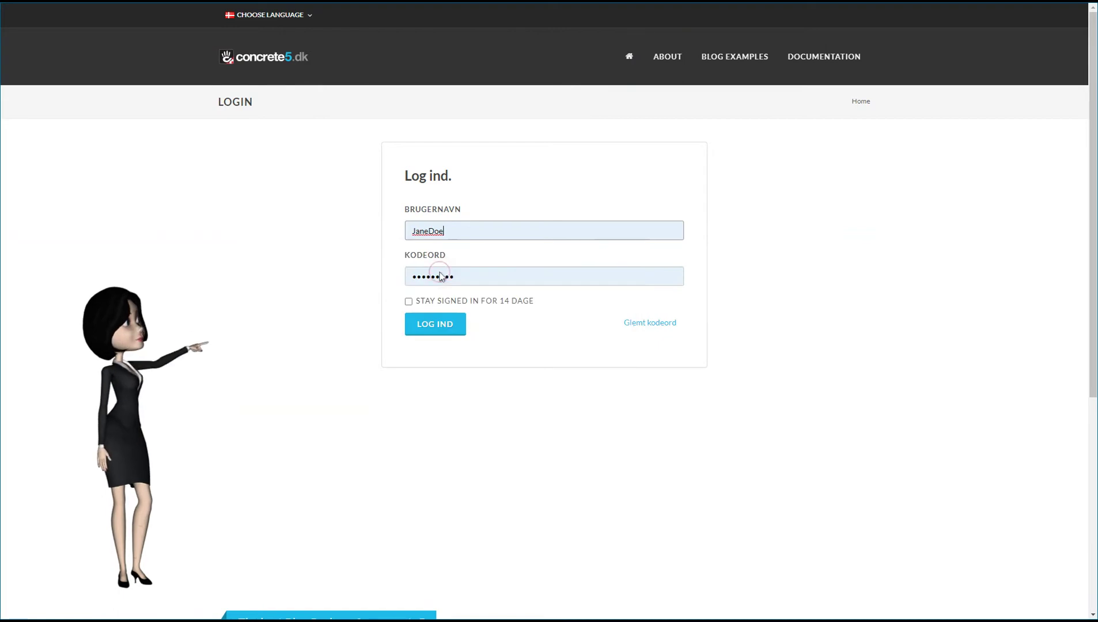
pyautogui.click(436, 326)
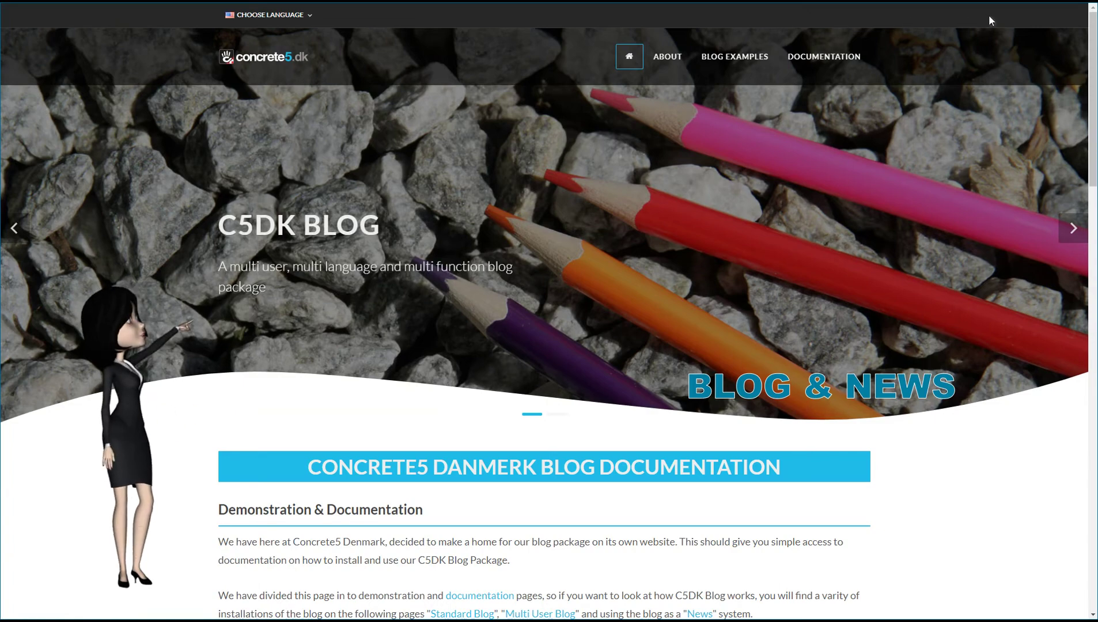
pyautogui.scroll(-15, 944, 397)
pyautogui.scroll(-3, 945, 398)
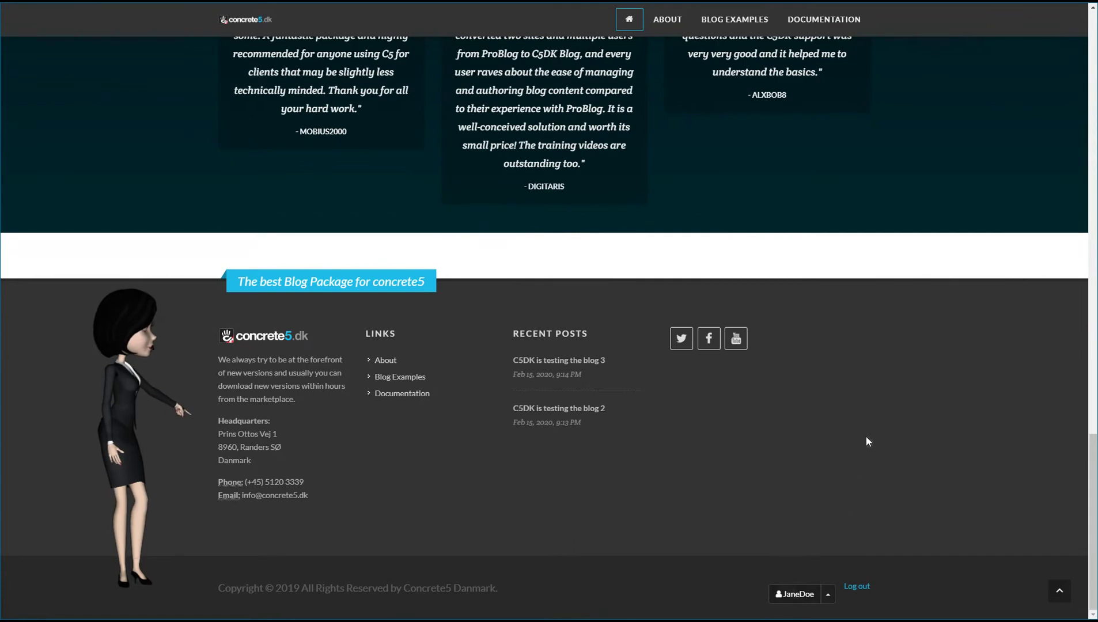
pyautogui.scroll(18, 866, 441)
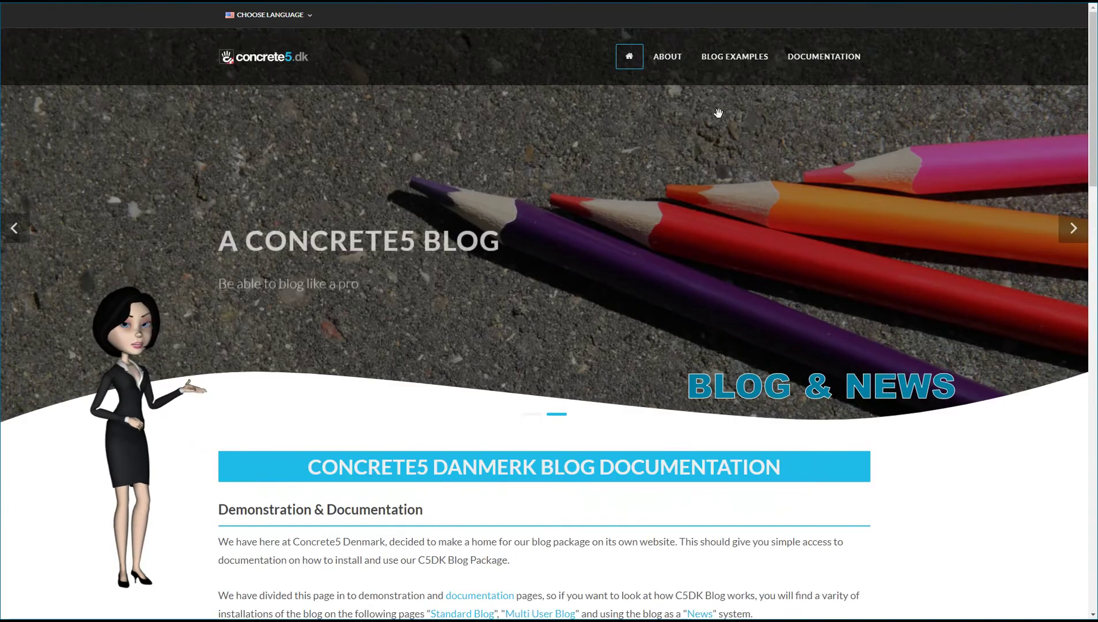
# Go to the News blog example page and start a new post from the Blog Writer box.
pyautogui.moveTo(735, 62)
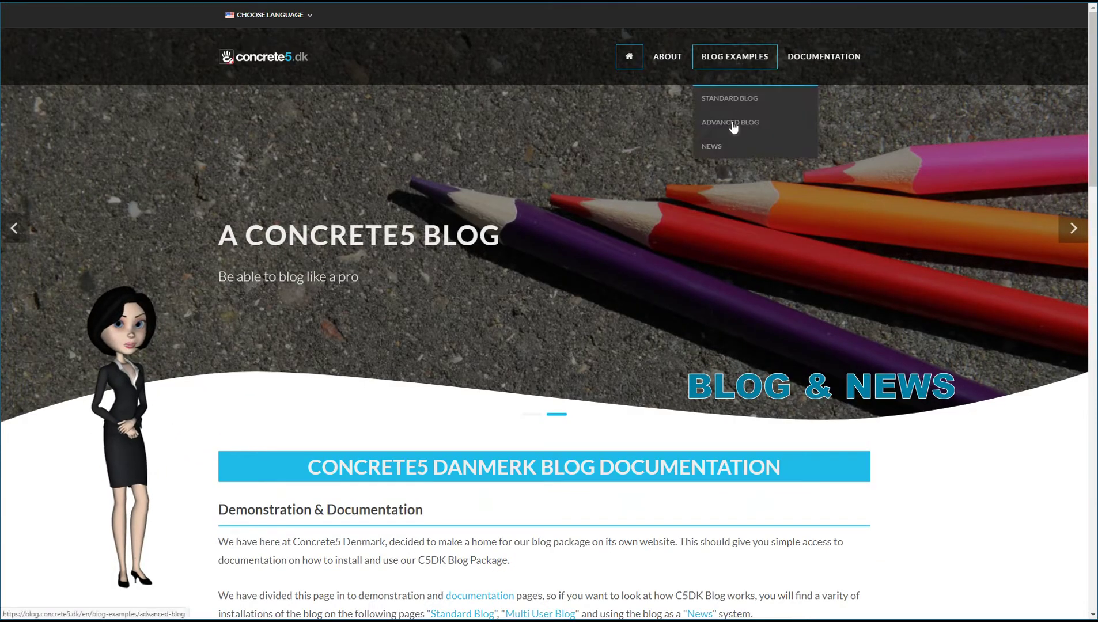
pyautogui.click(724, 148)
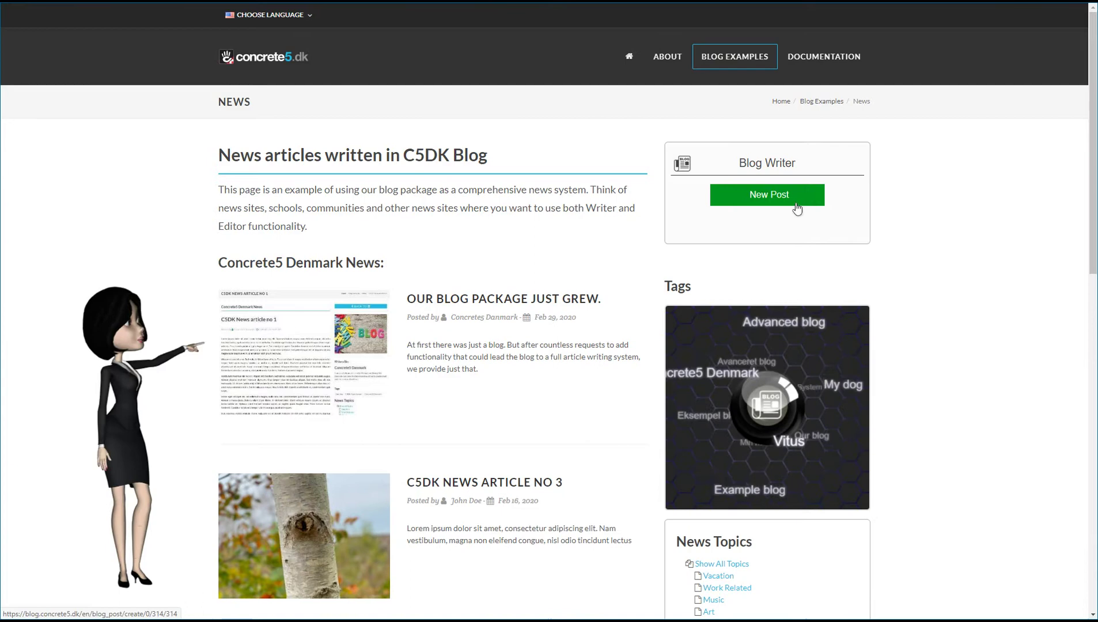
pyautogui.click(776, 198)
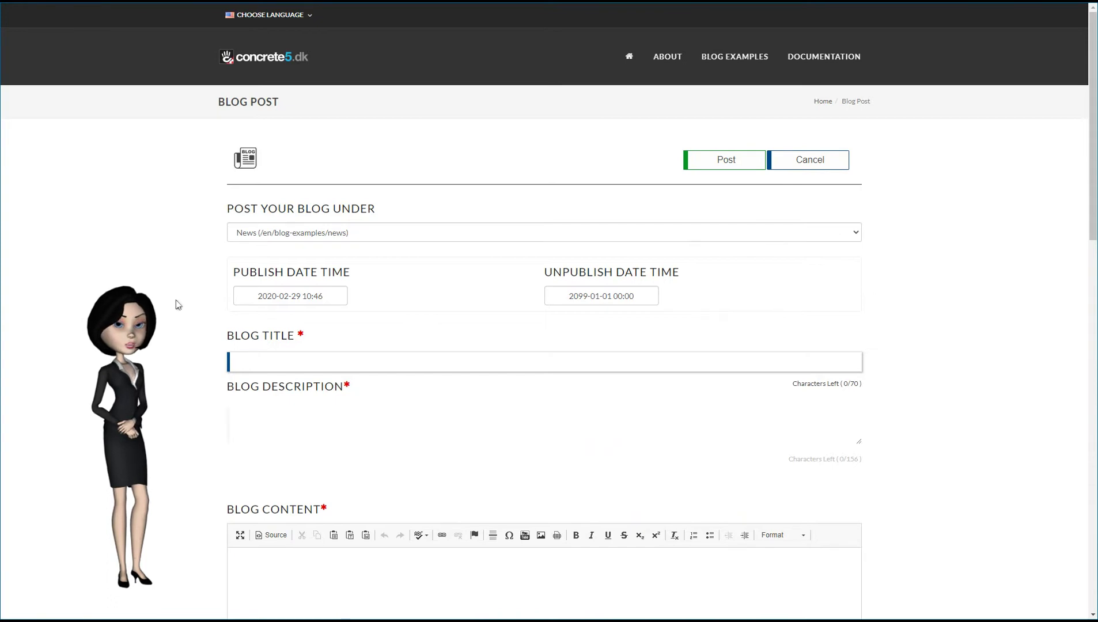
pyautogui.click(400, 238)
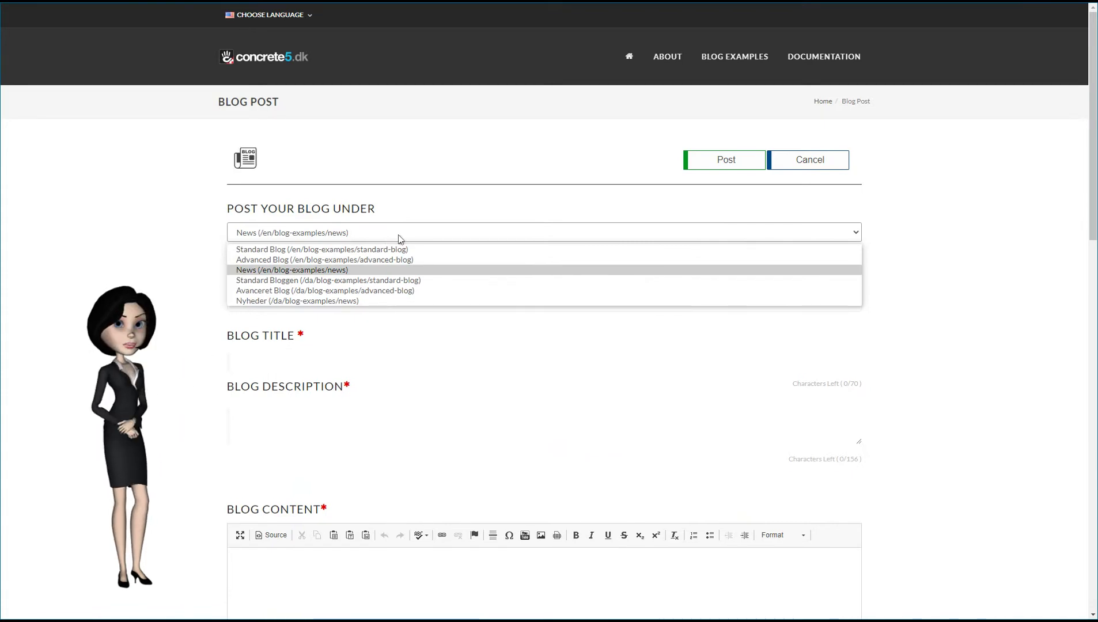
pyautogui.click(156, 245)
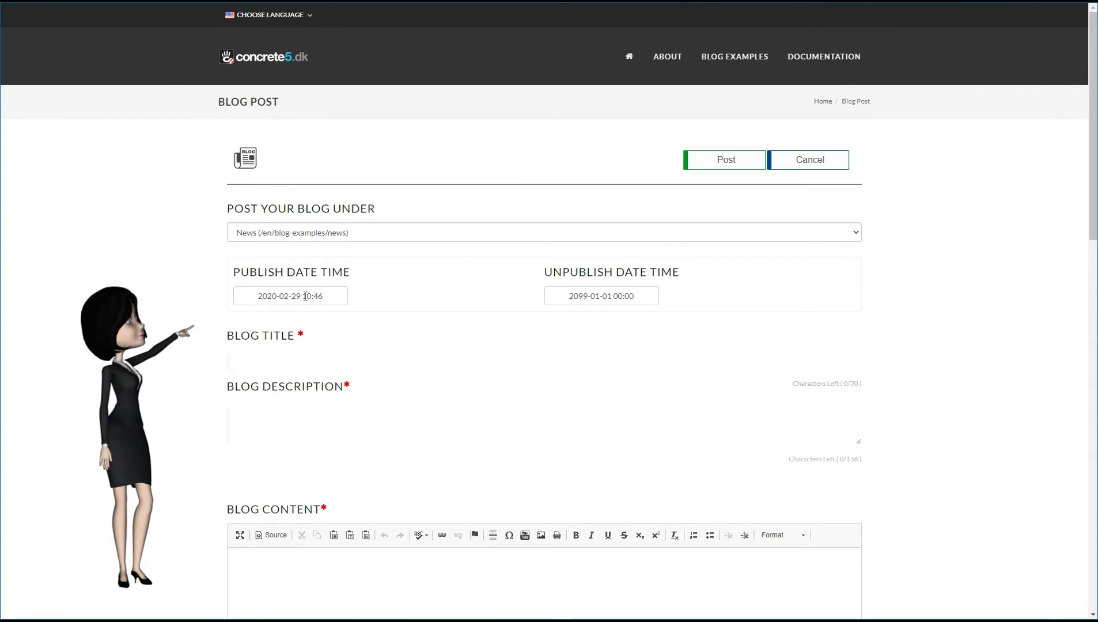
pyautogui.click(326, 296)
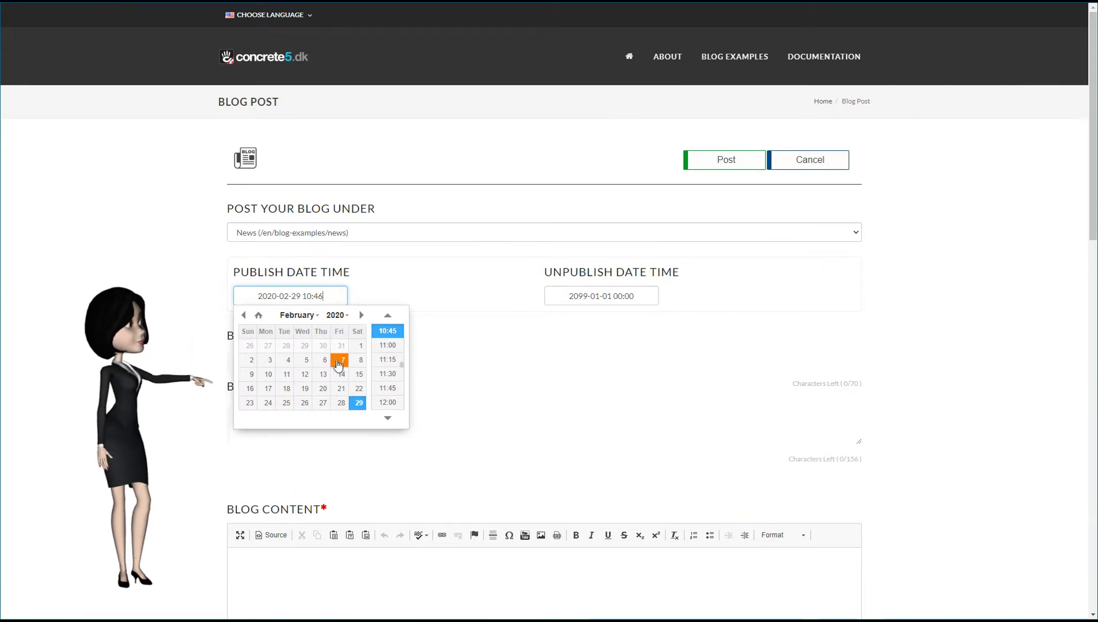
pyautogui.click(445, 292)
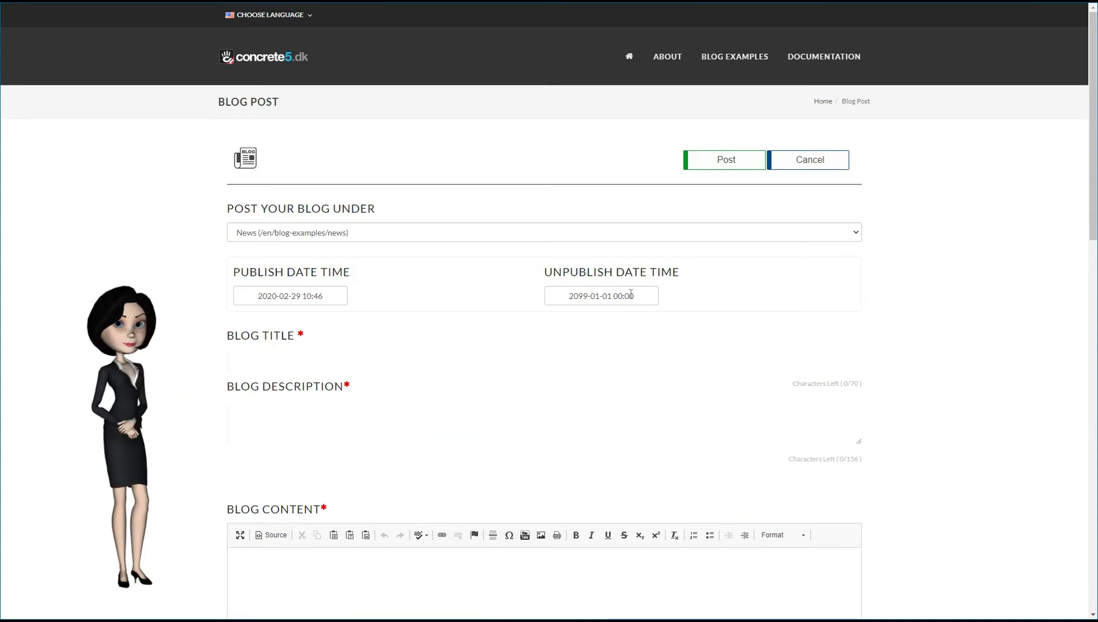
pyautogui.click(292, 364)
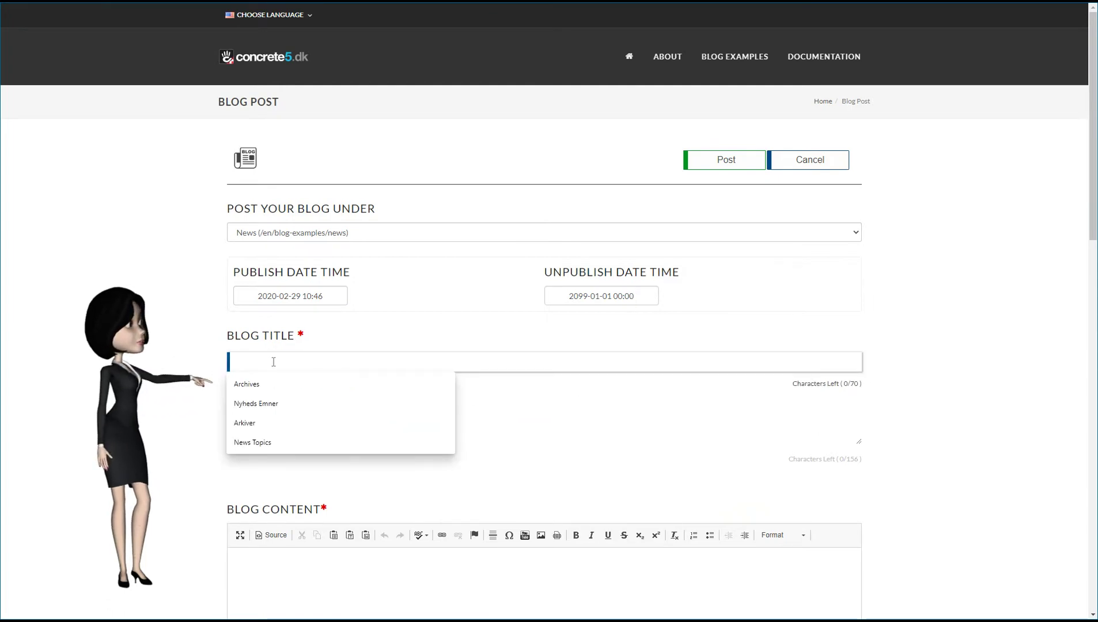
# Enter 'C5DK is writing a news article' as the blog title.
pyautogui.write('C')
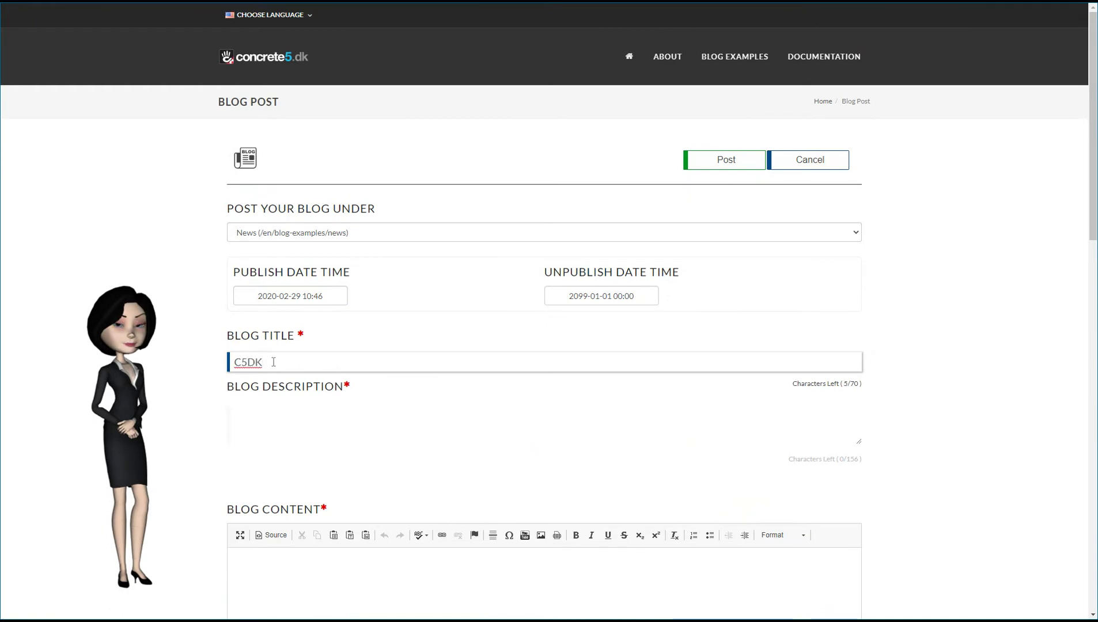
pyautogui.write('5DK is ')
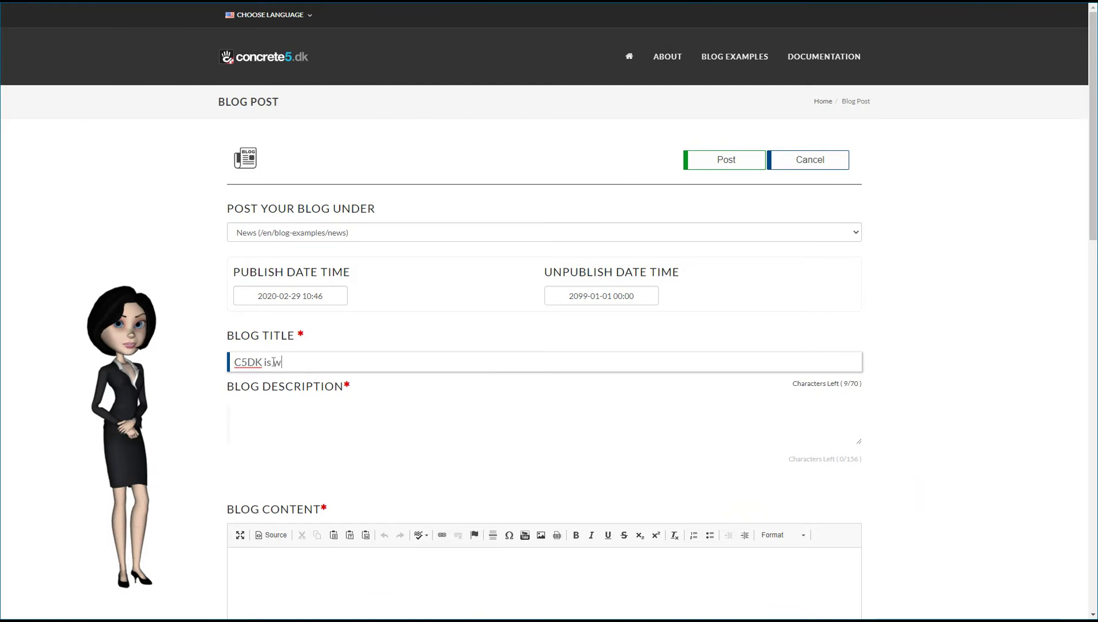
pyautogui.write('writing ')
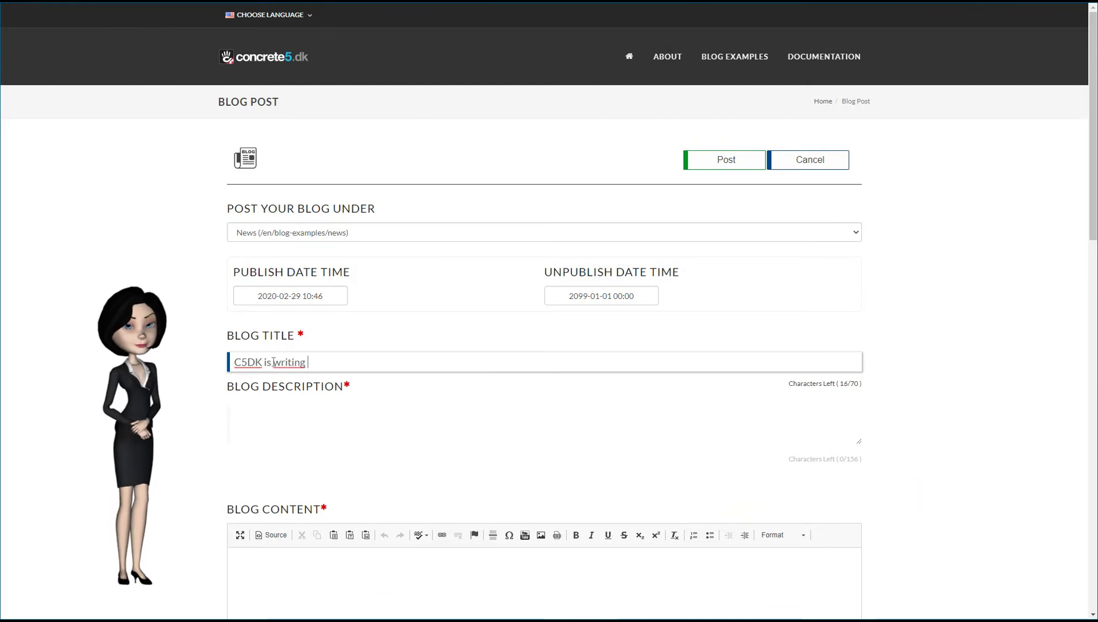
pyautogui.write('a news')
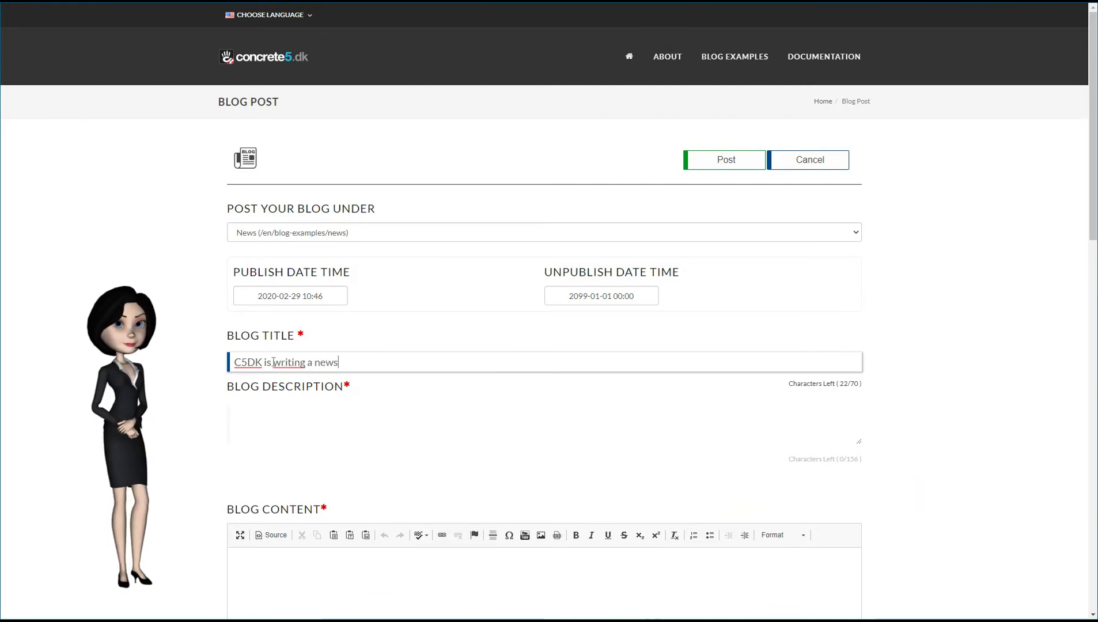
pyautogui.write(' article')
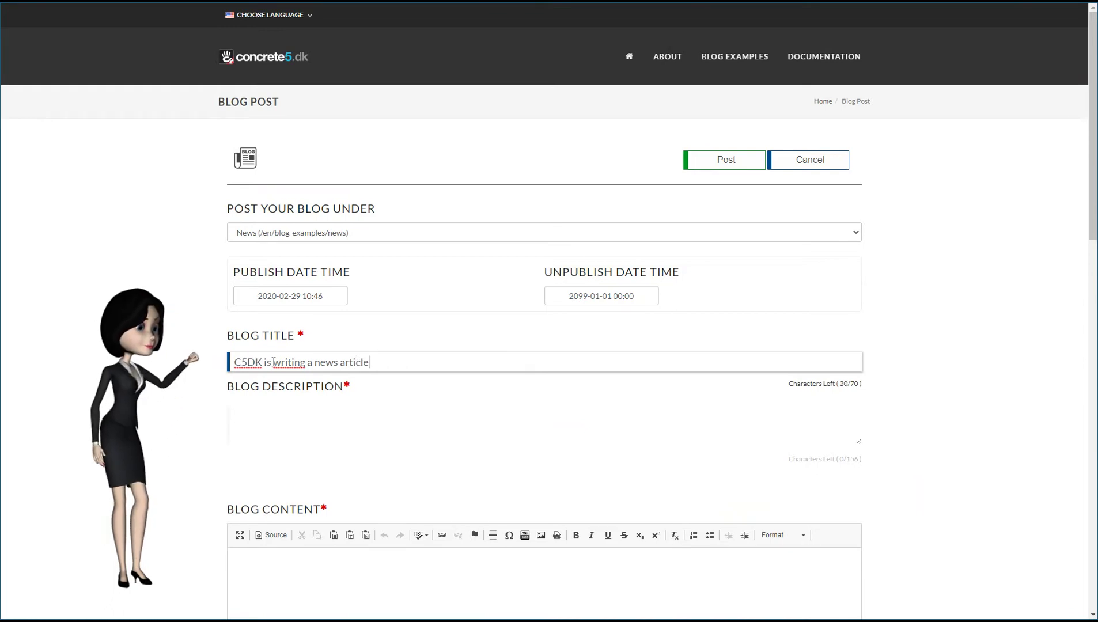
pyautogui.click(977, 417)
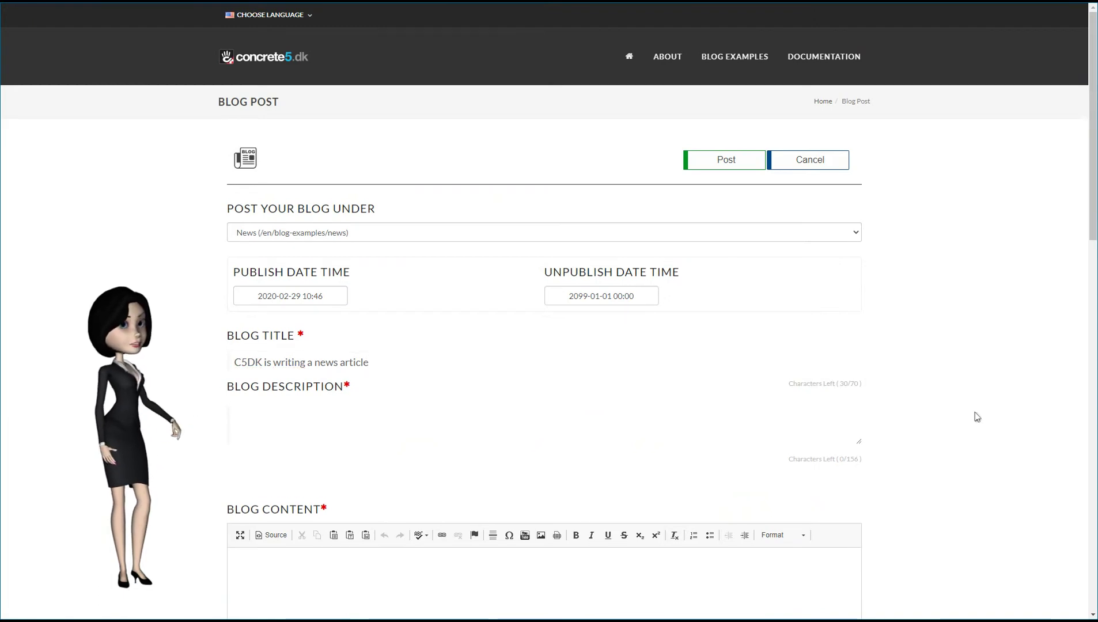
# Paste a Lorem ipsum sentence as the blog description.
pyautogui.click(472, 419)
pyautogui.write('Lorem ipsum dolor sit amet, consectetur adipiscing elit. Praesent a nisi neque. Cras euismod massa magna, ut aliquam nunc venenatis id.')
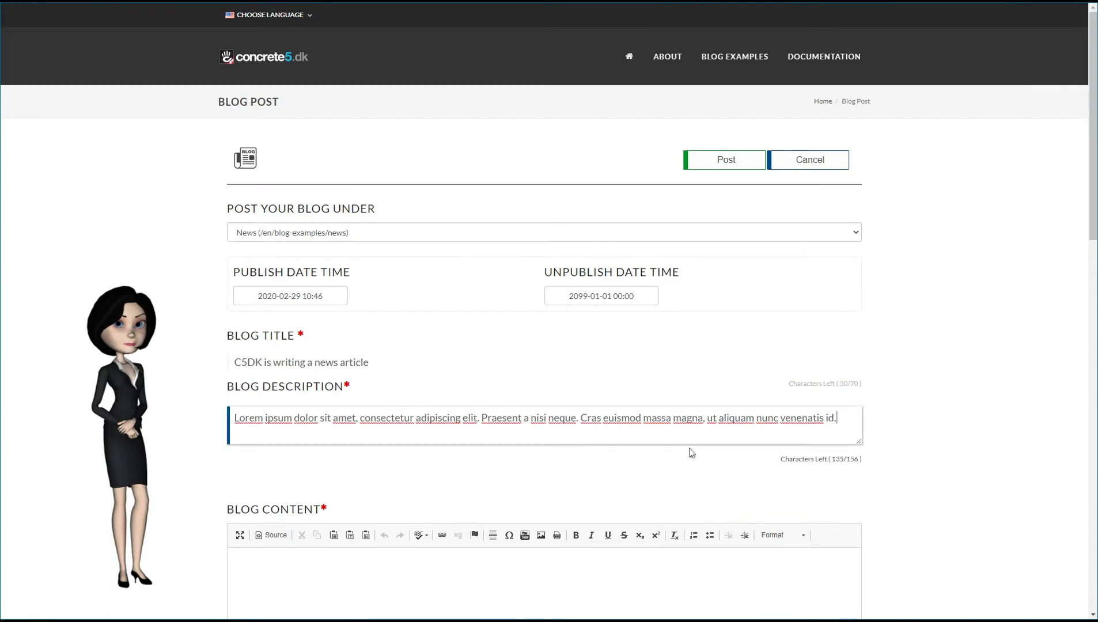
pyautogui.scroll(-6, 979, 375)
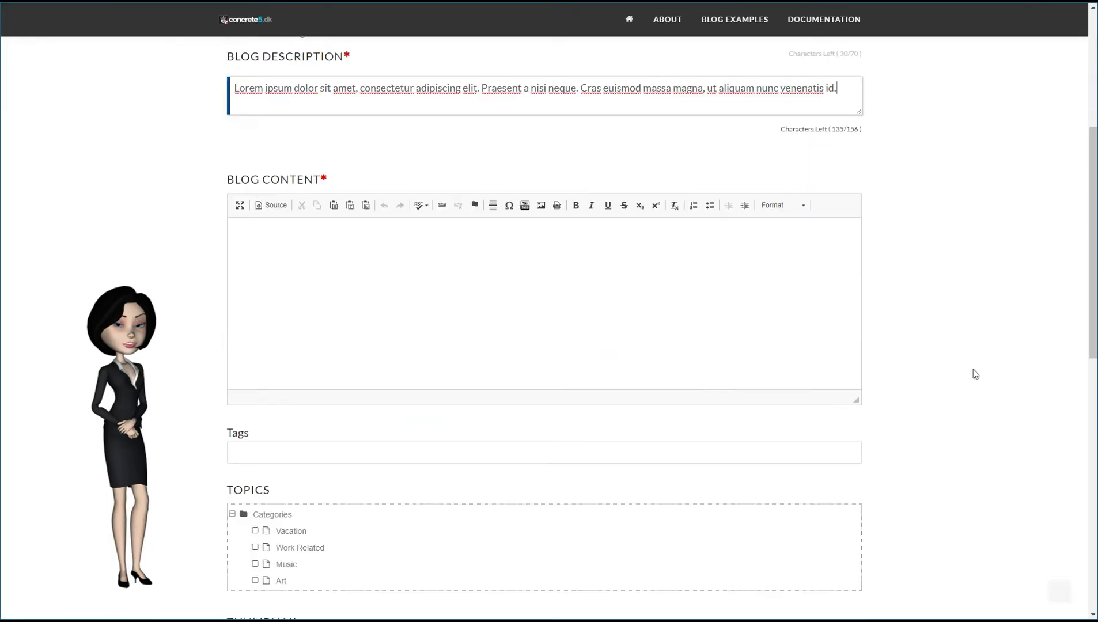
pyautogui.click(1090, 380)
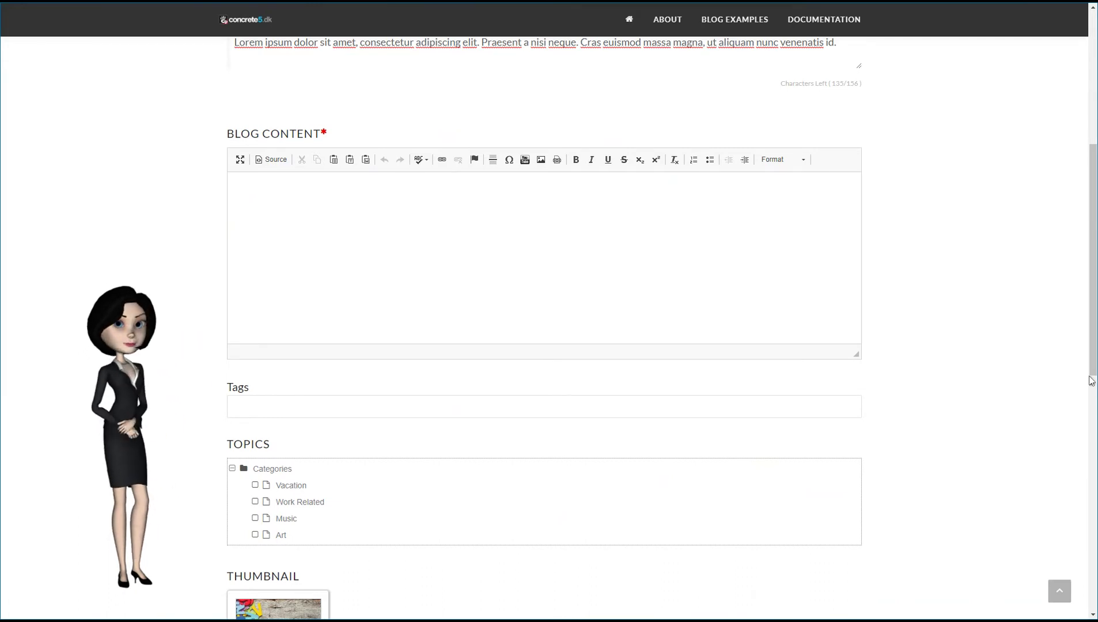
# Paste five Lorem ipsum paragraphs as content and add an empty line after the first.
pyautogui.click(378, 209)
pyautogui.hotkey('ctrl', 'v')
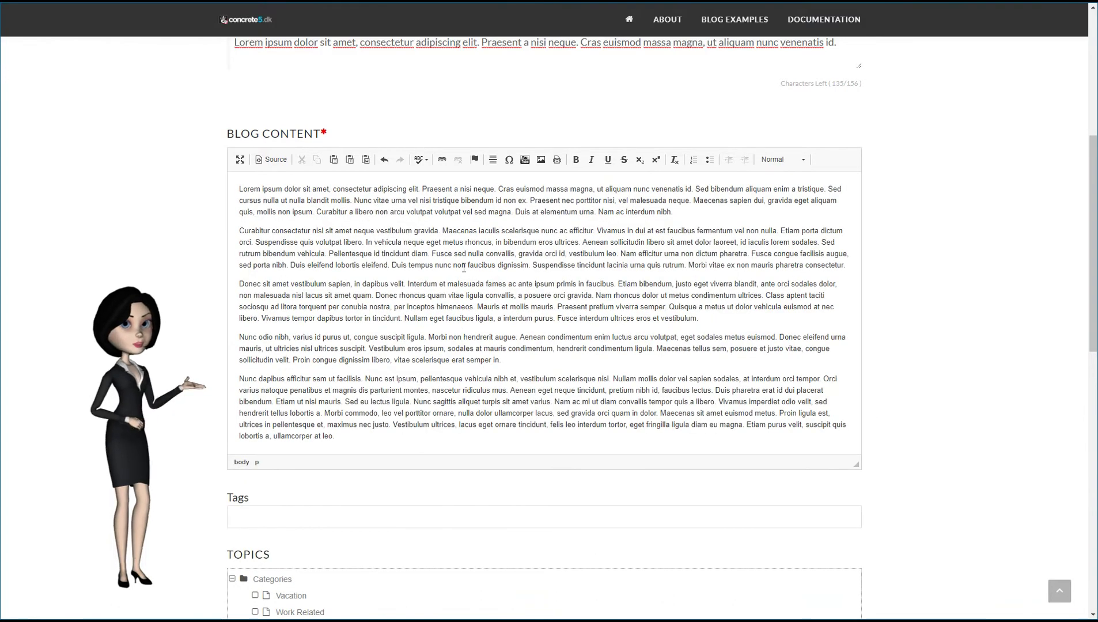
pyautogui.click(681, 212)
pyautogui.press('Return')
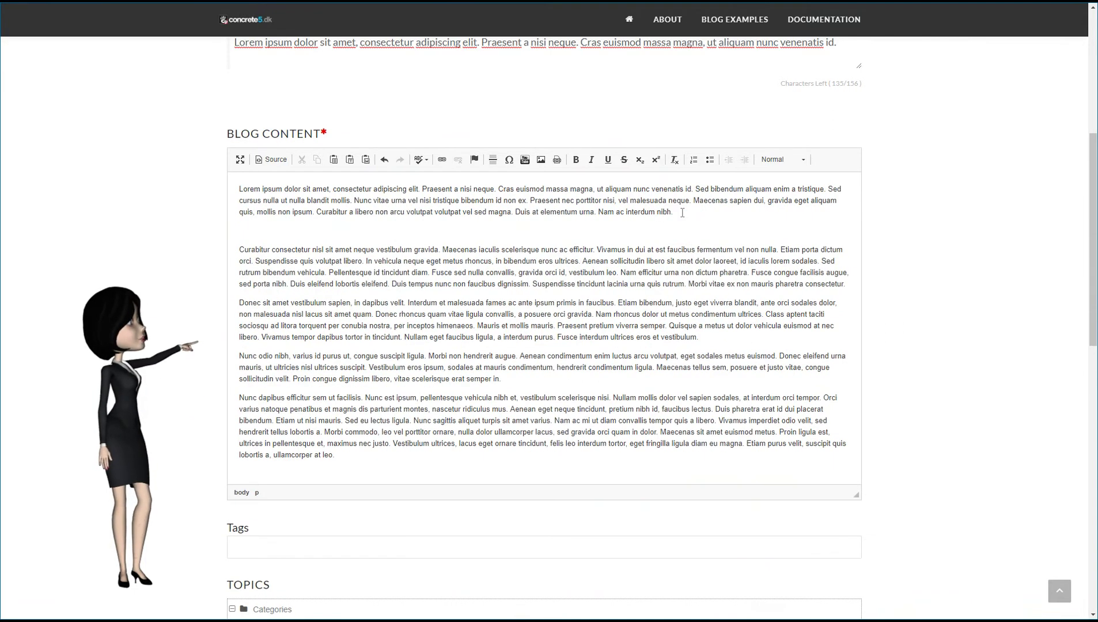
# Insert the Yorkshire terrier photo from the file manager after the first paragraph.
pyautogui.click(542, 161)
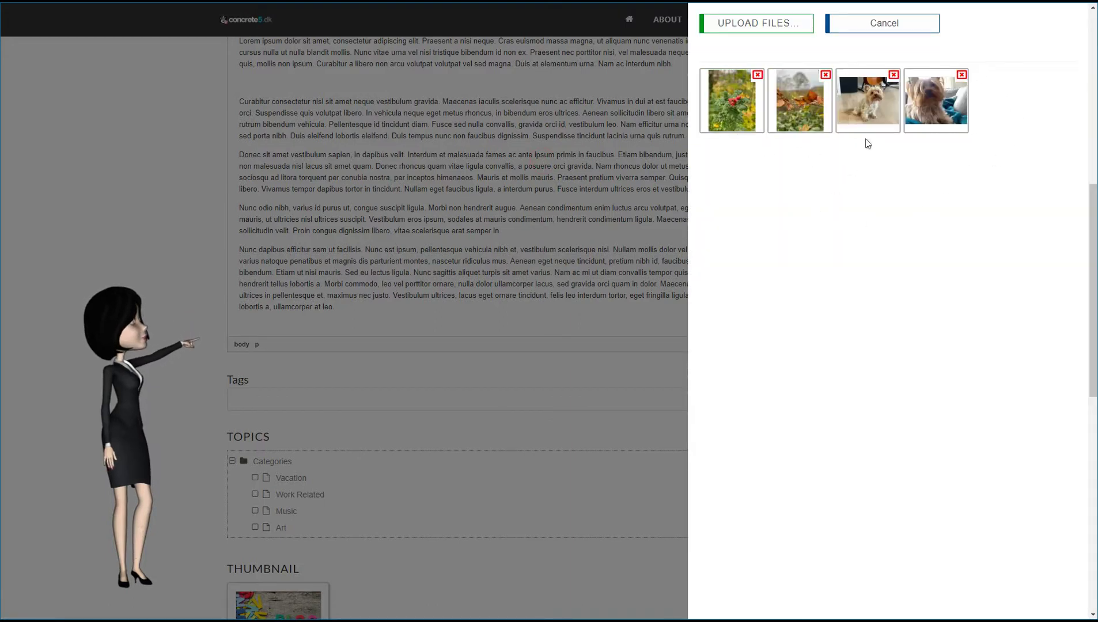
pyautogui.click(870, 105)
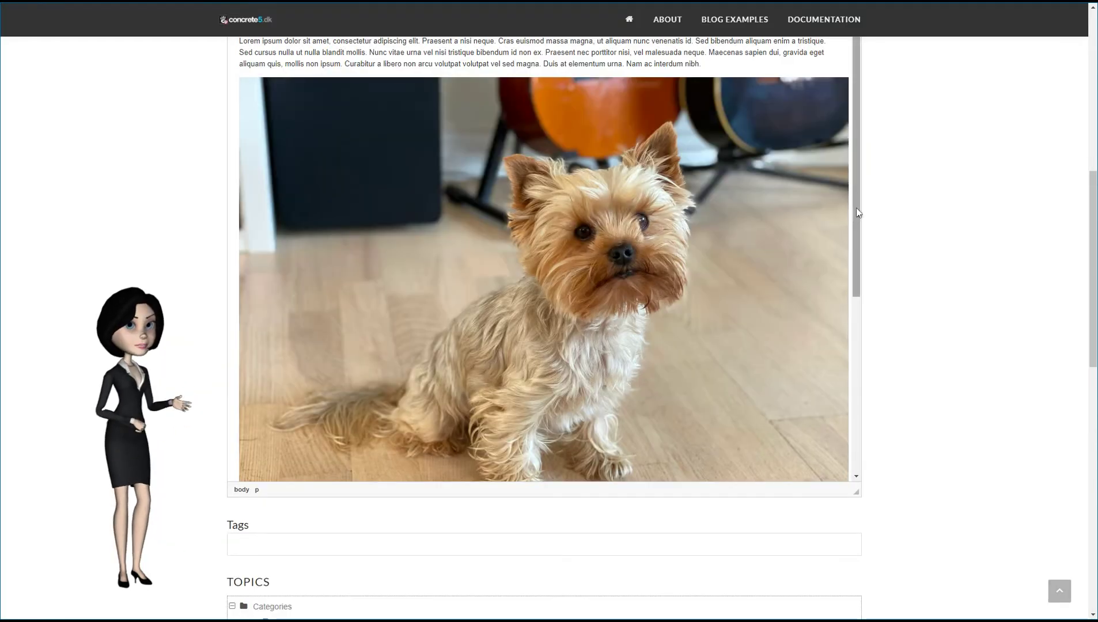
pyautogui.scroll(-5, 761, 217)
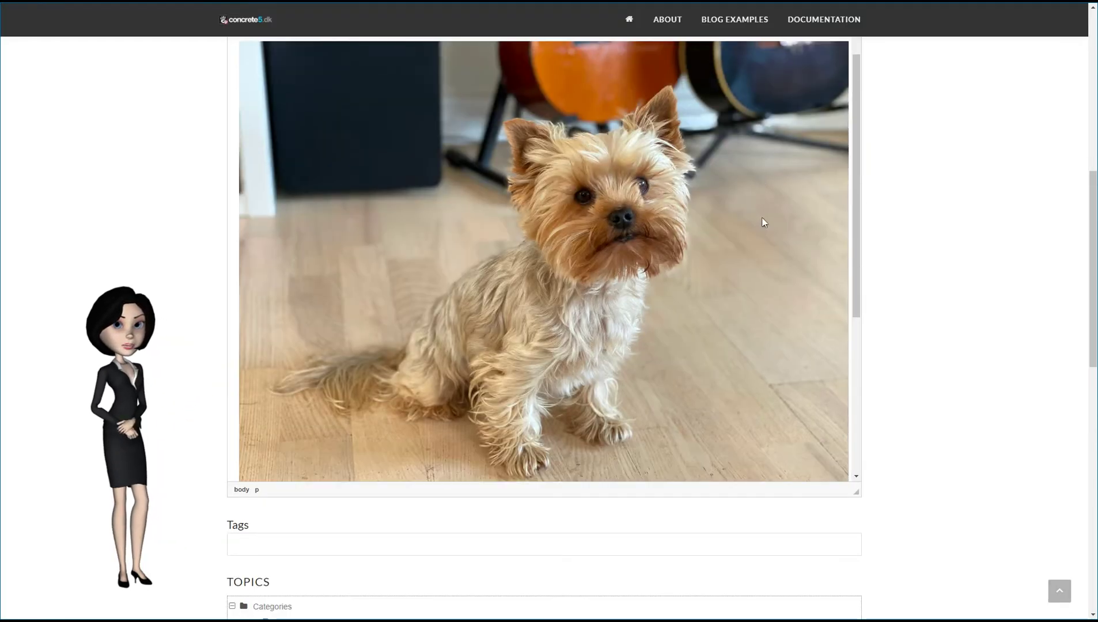
pyautogui.scroll(-2, 873, 225)
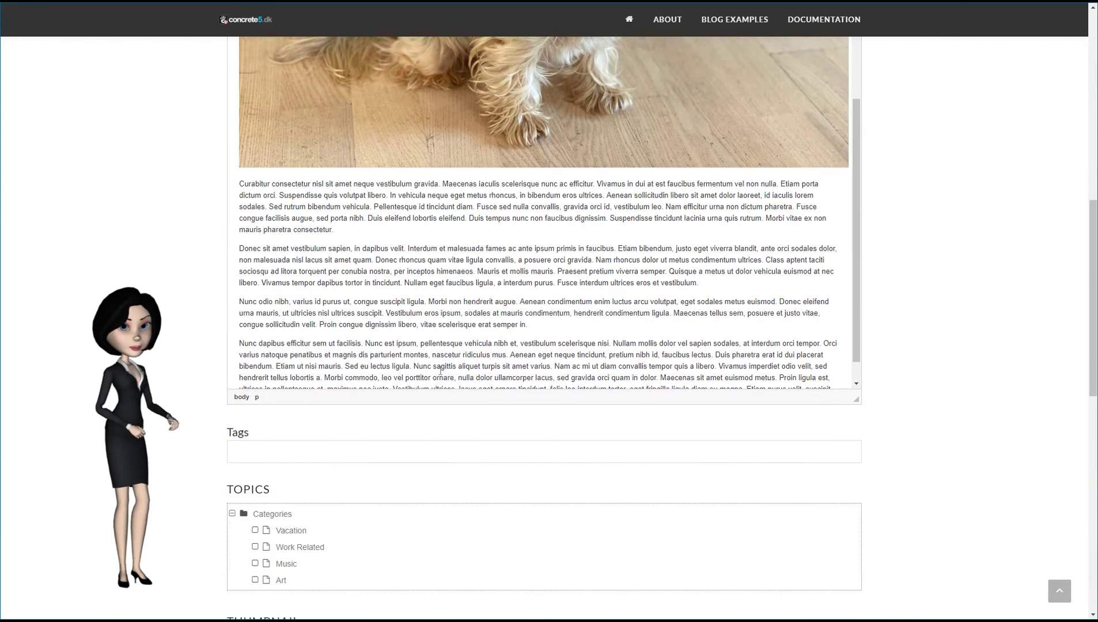
pyautogui.scroll(-2, 424, 414)
# Tag the post Vitus, My dog, Example blog and C5DK News System, and check the Vacation topic.
pyautogui.click(267, 362)
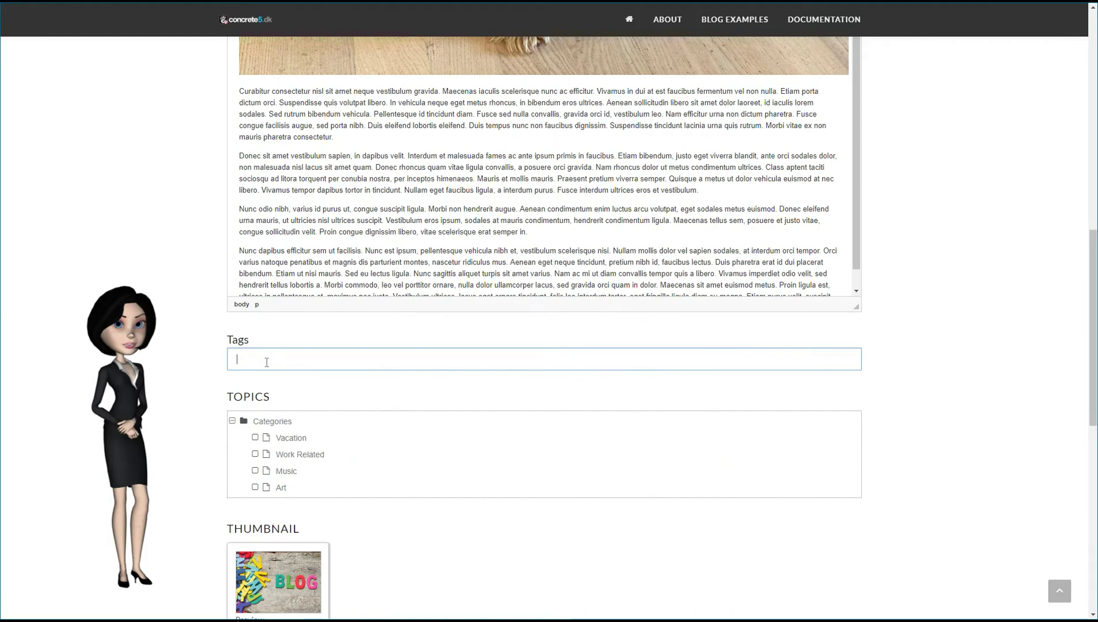
pyautogui.write('Vitu')
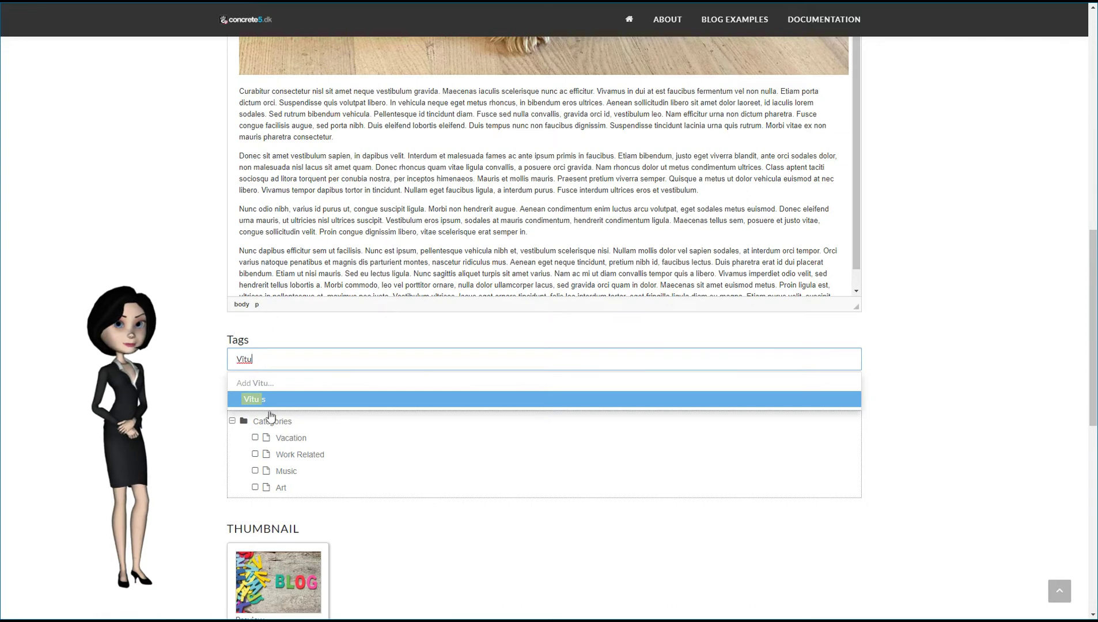
pyautogui.click(256, 399)
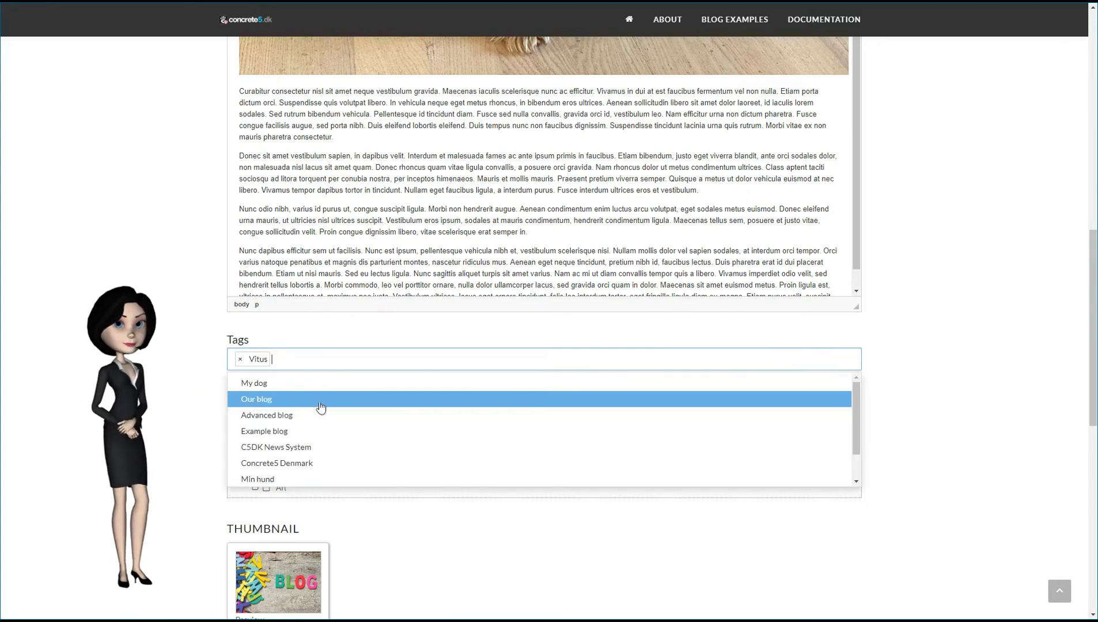
pyautogui.click(305, 383)
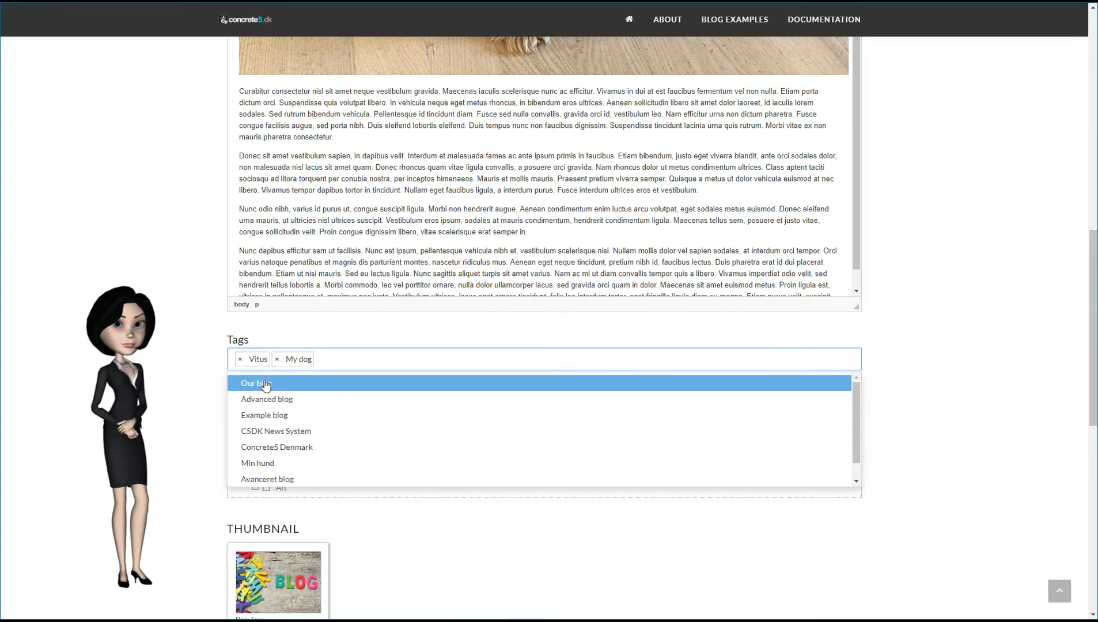
pyautogui.click(297, 417)
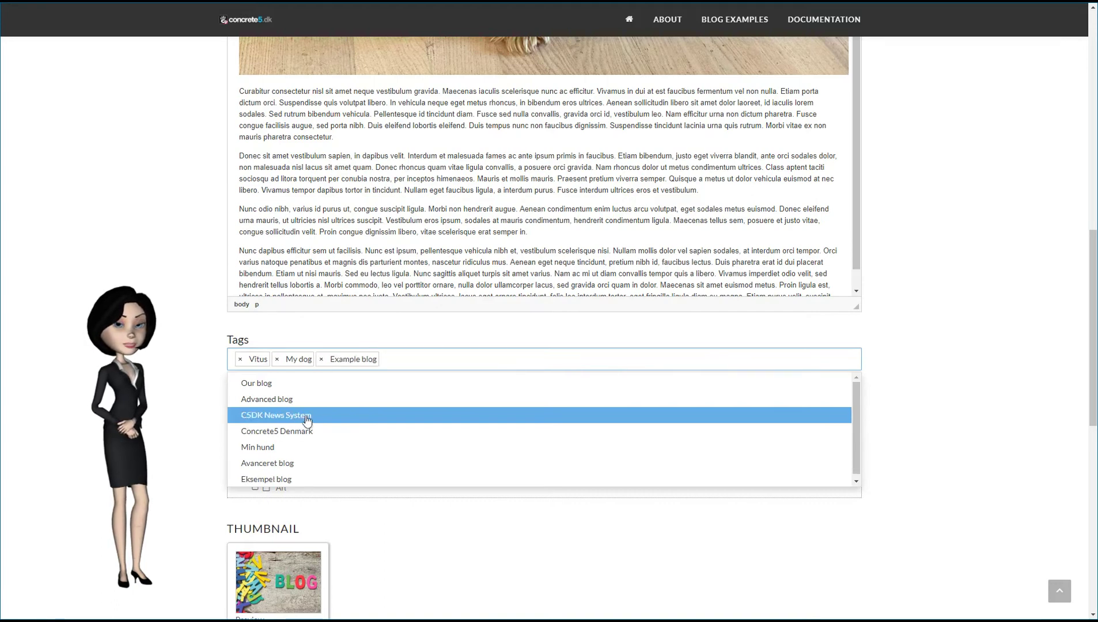
pyautogui.click(307, 417)
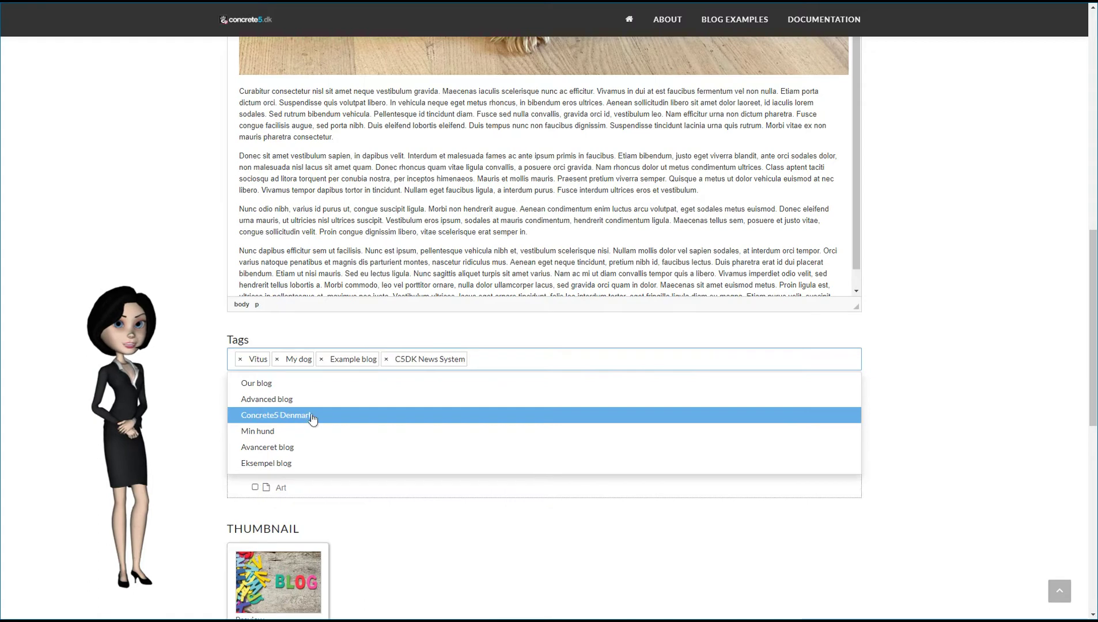
pyautogui.click(203, 365)
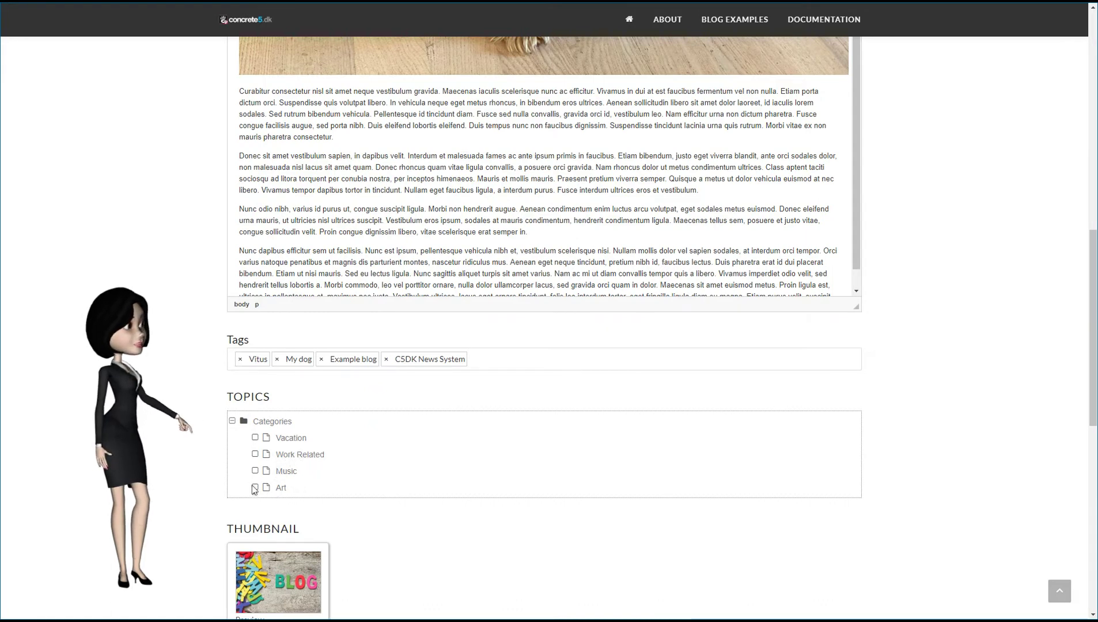
pyautogui.click(255, 438)
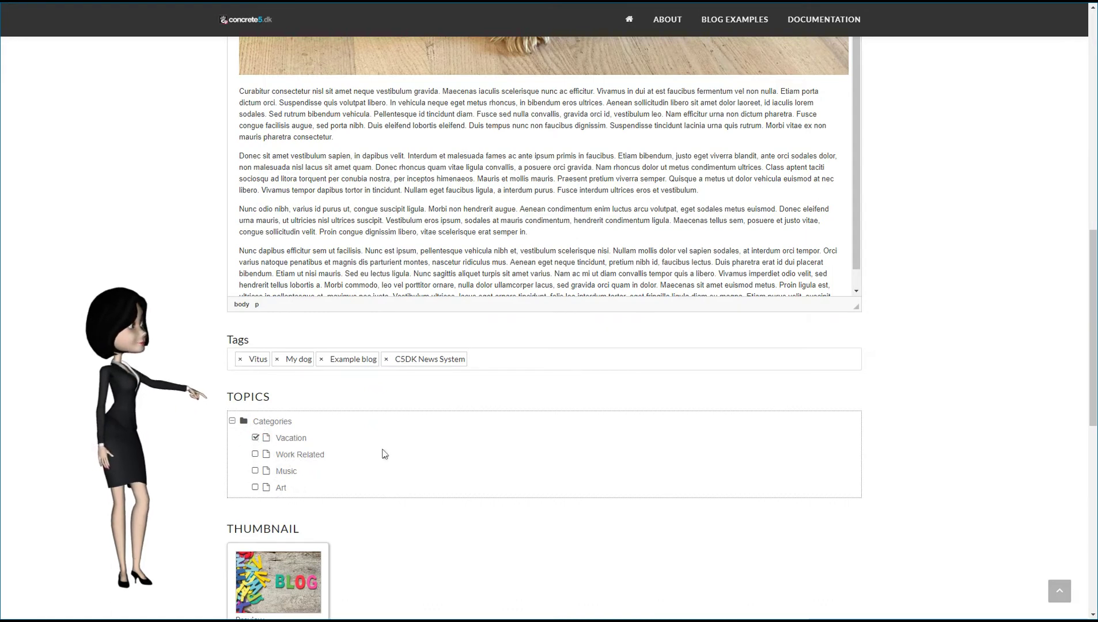
pyautogui.scroll(-3, 390, 453)
# Choose the dog photo as thumbnail and crop it around the dog's head and chest.
pyautogui.click(284, 475)
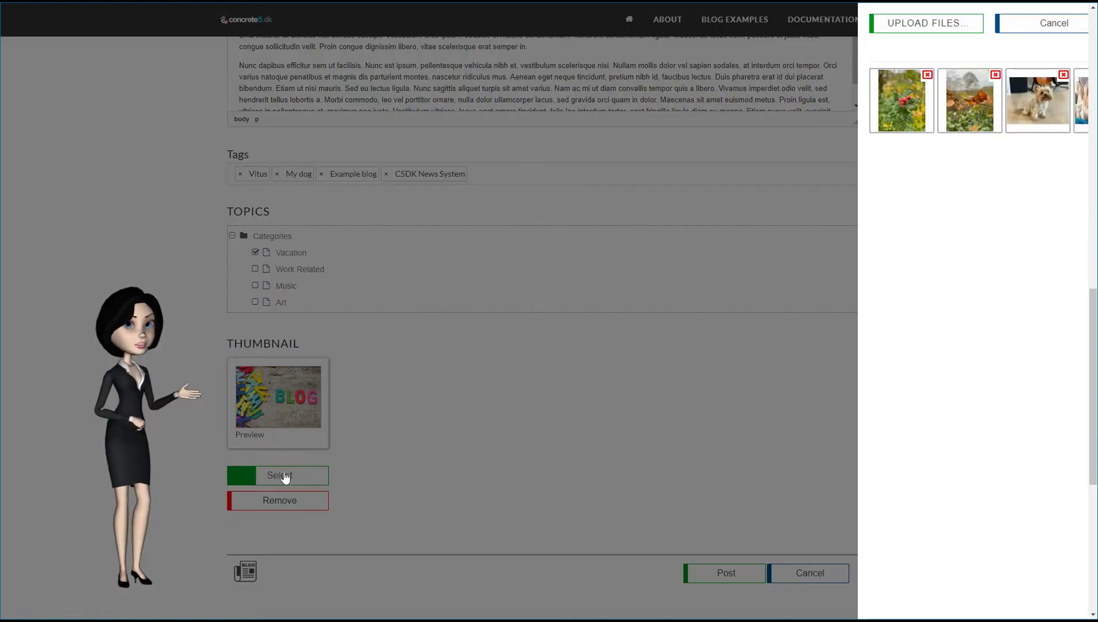
pyautogui.click(867, 106)
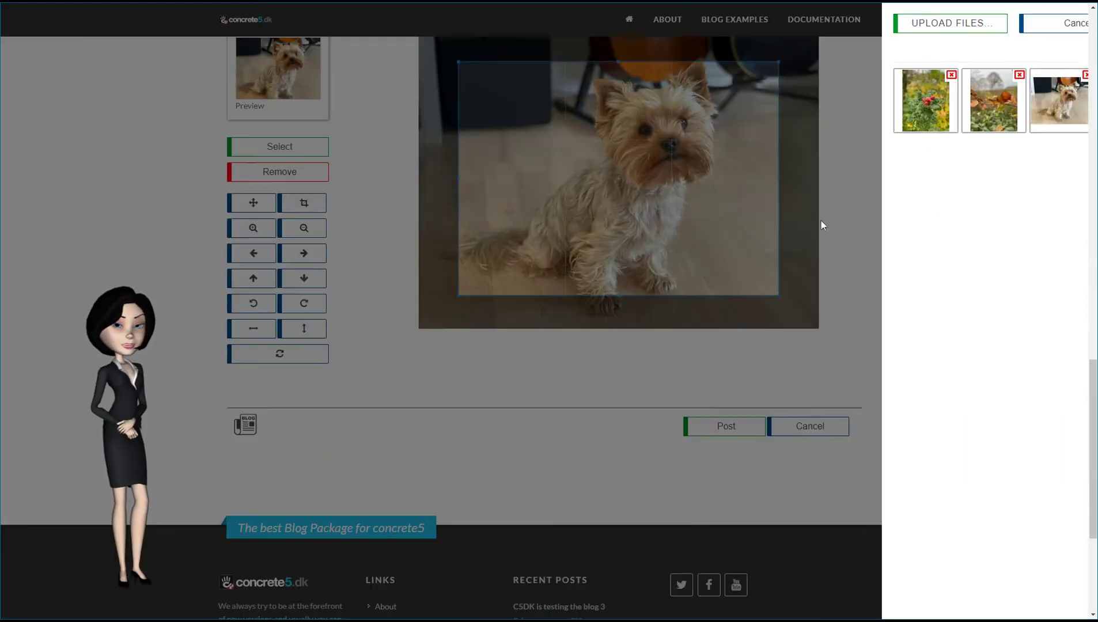
pyautogui.scroll(3, 951, 270)
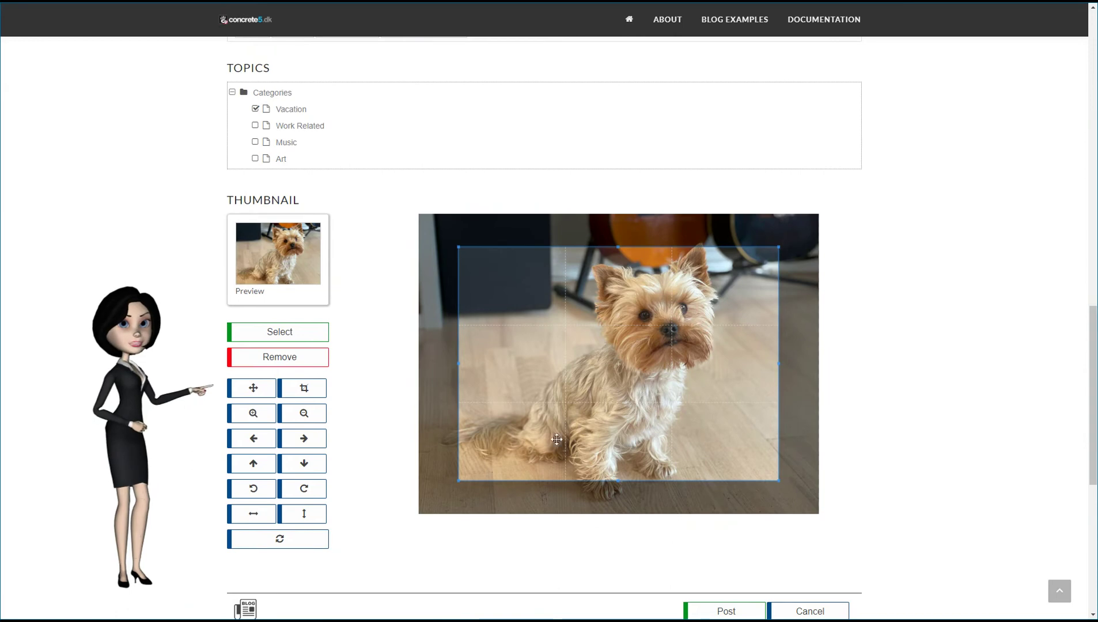
pyautogui.moveTo(458, 480); pyautogui.dragTo(565, 389)
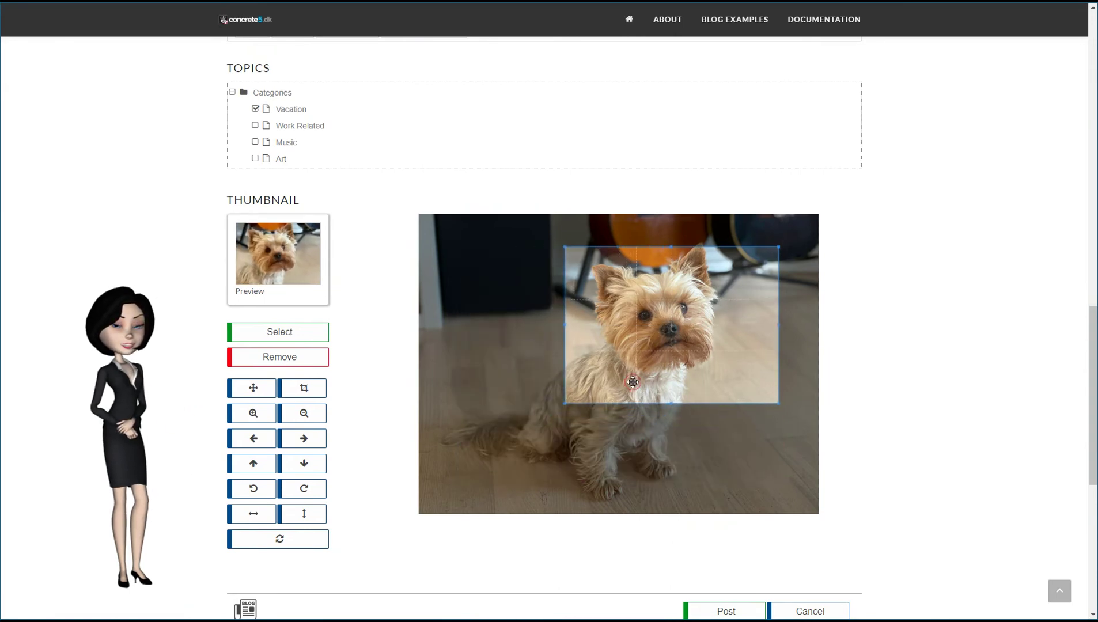
pyautogui.moveTo(633, 382); pyautogui.dragTo(618, 372)
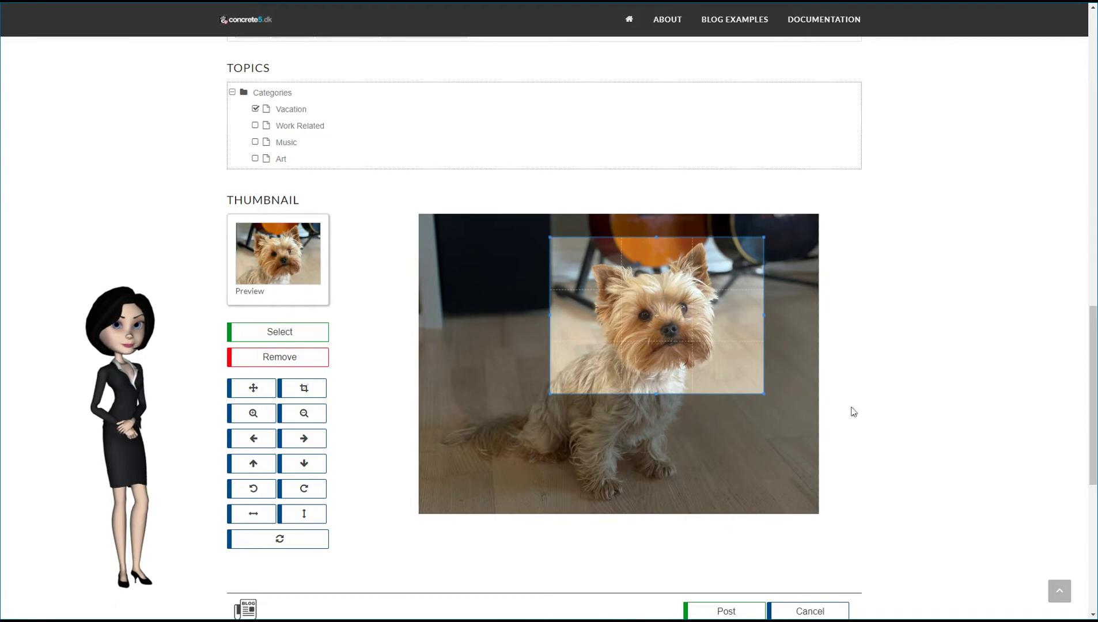
pyautogui.scroll(-5, 969, 230)
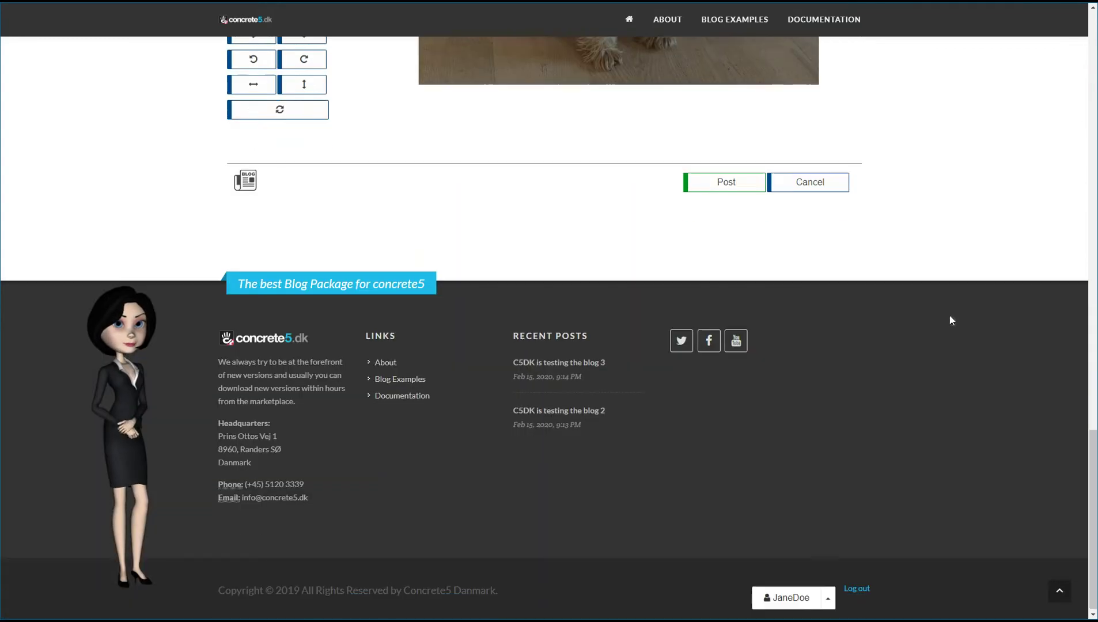
# Post the article, review its page, and go back to the News list where it awaits approval.
pyautogui.click(726, 182)
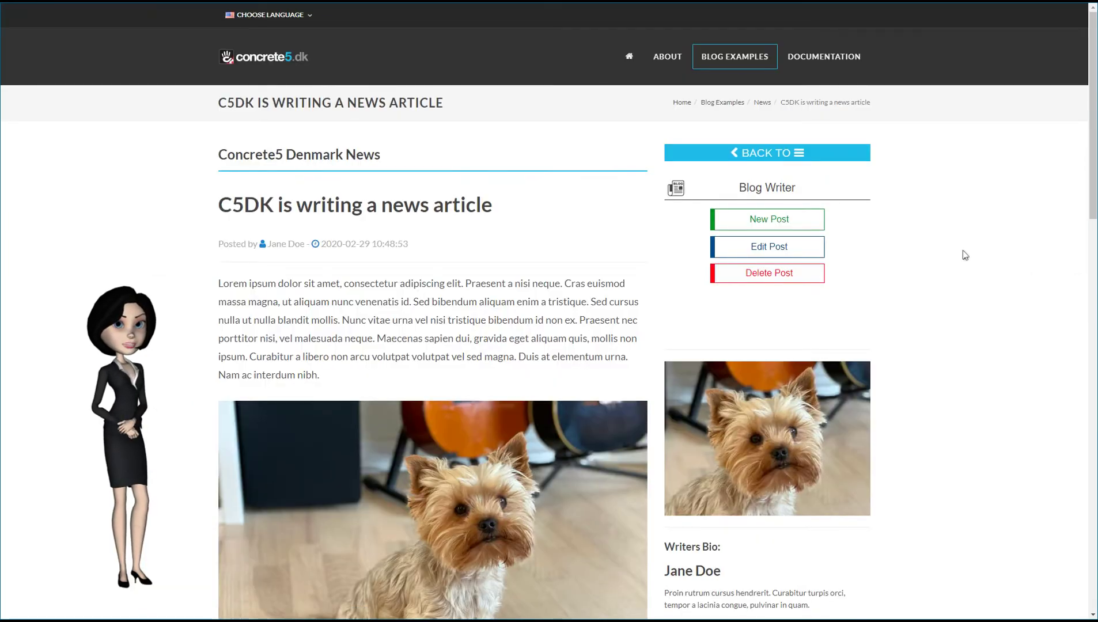
pyautogui.scroll(-10, 362, 289)
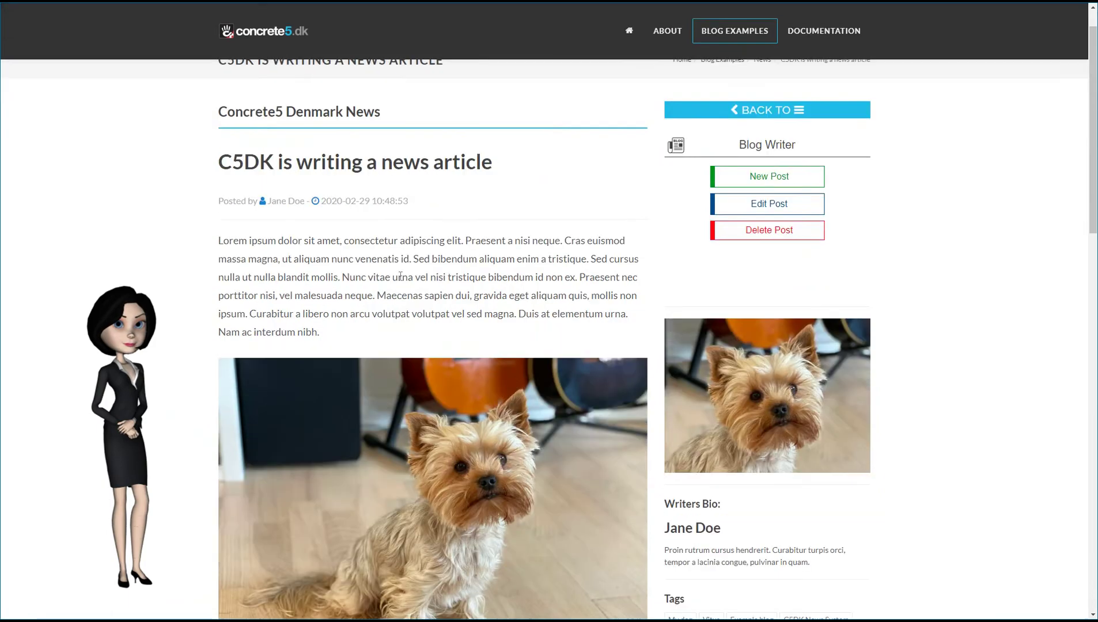
pyautogui.scroll(-3, 418, 275)
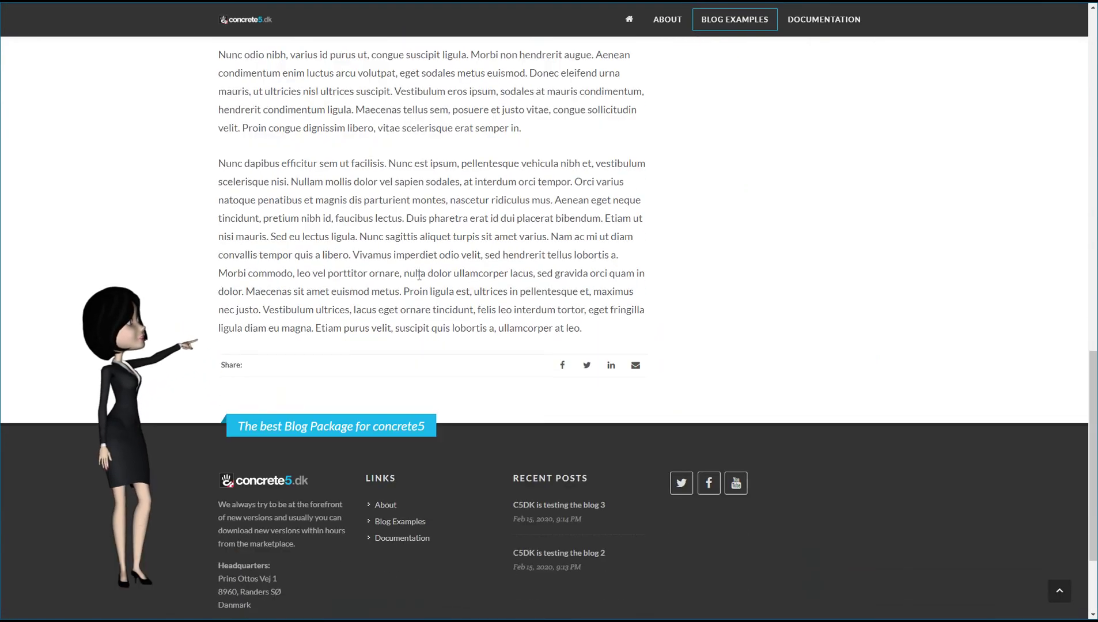
pyautogui.scroll(15, 418, 266)
pyautogui.scroll(-3, 447, 271)
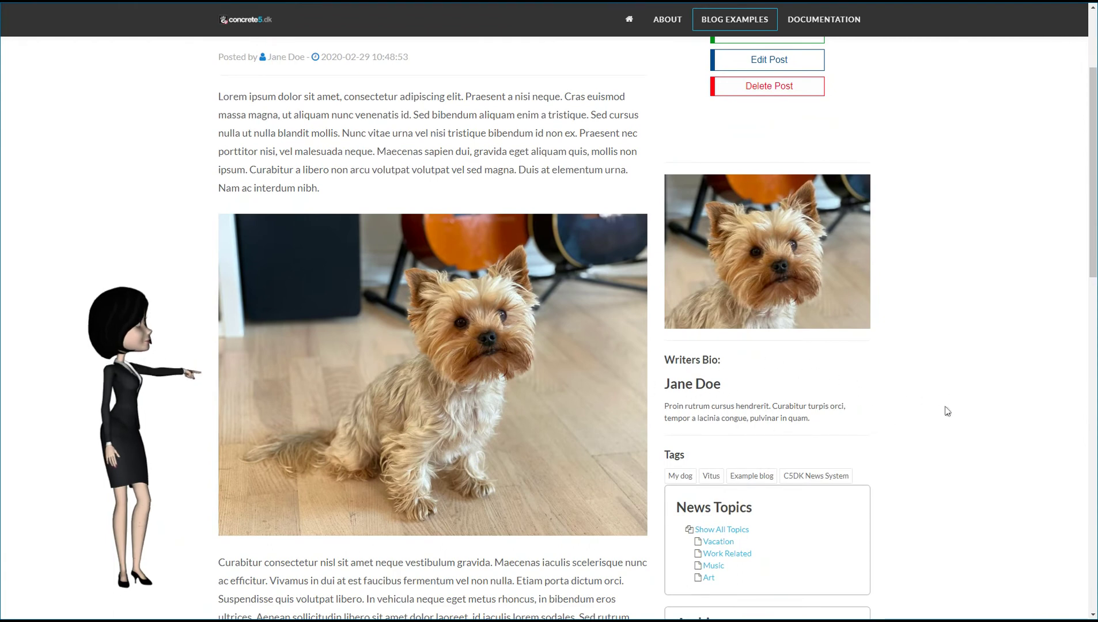
pyautogui.scroll(3, 950, 426)
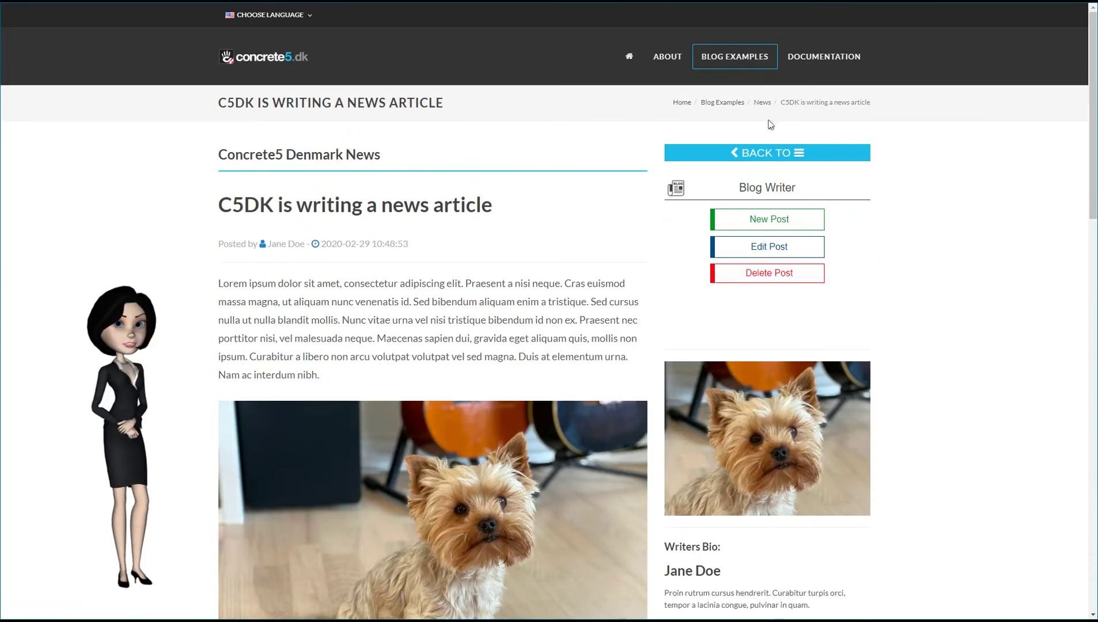
pyautogui.click(780, 157)
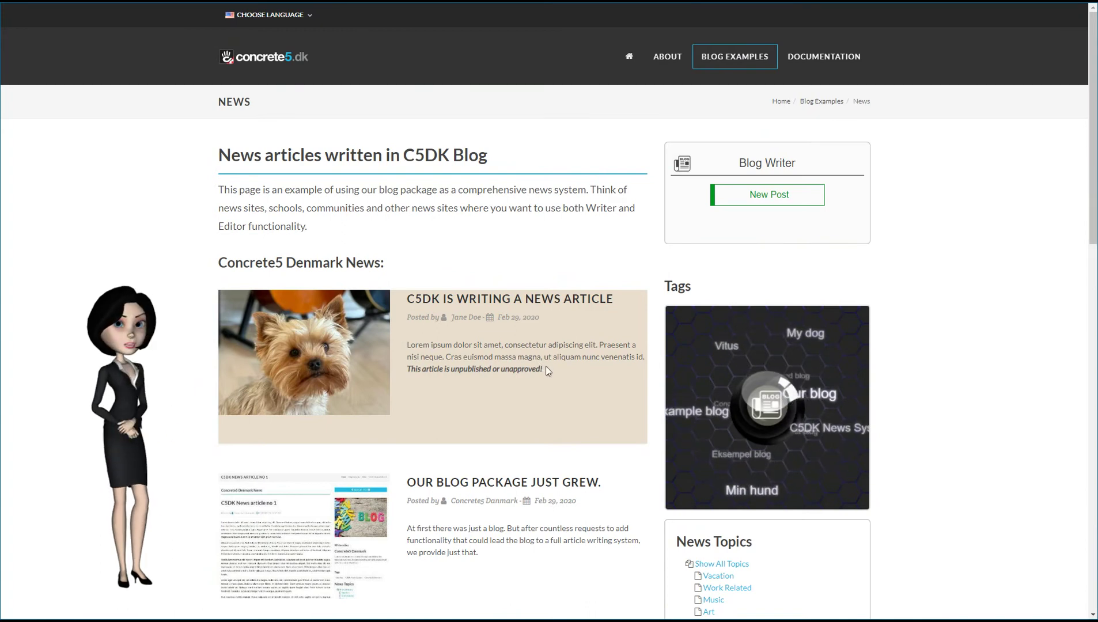
pyautogui.scroll(-15, 546, 365)
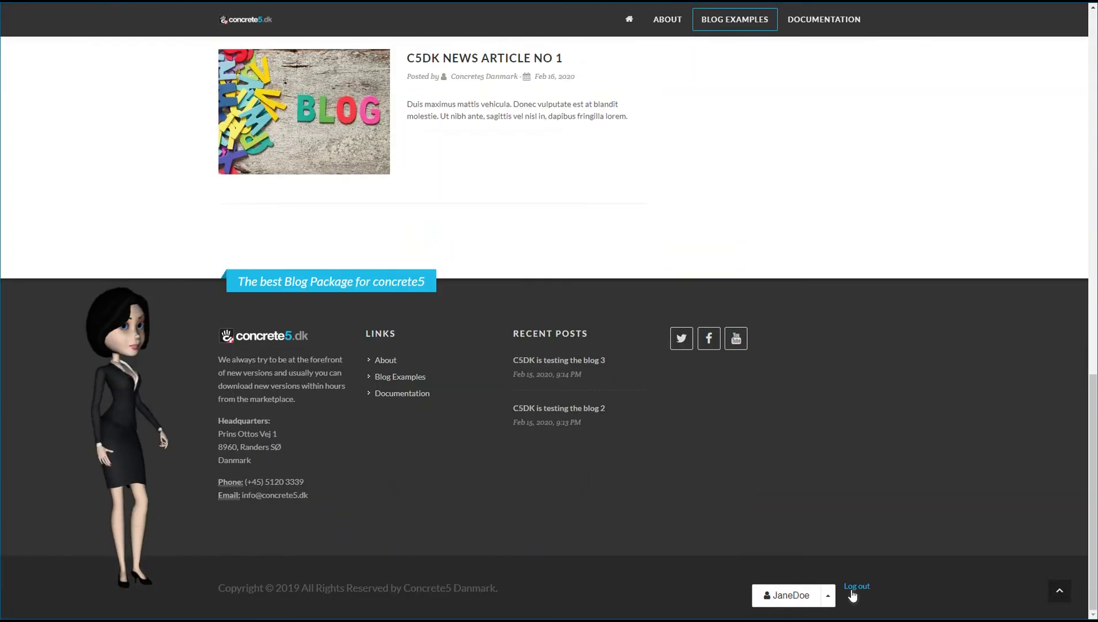
# Log out the writer and log back in using the other saved editor account from autofill.
pyautogui.click(858, 587)
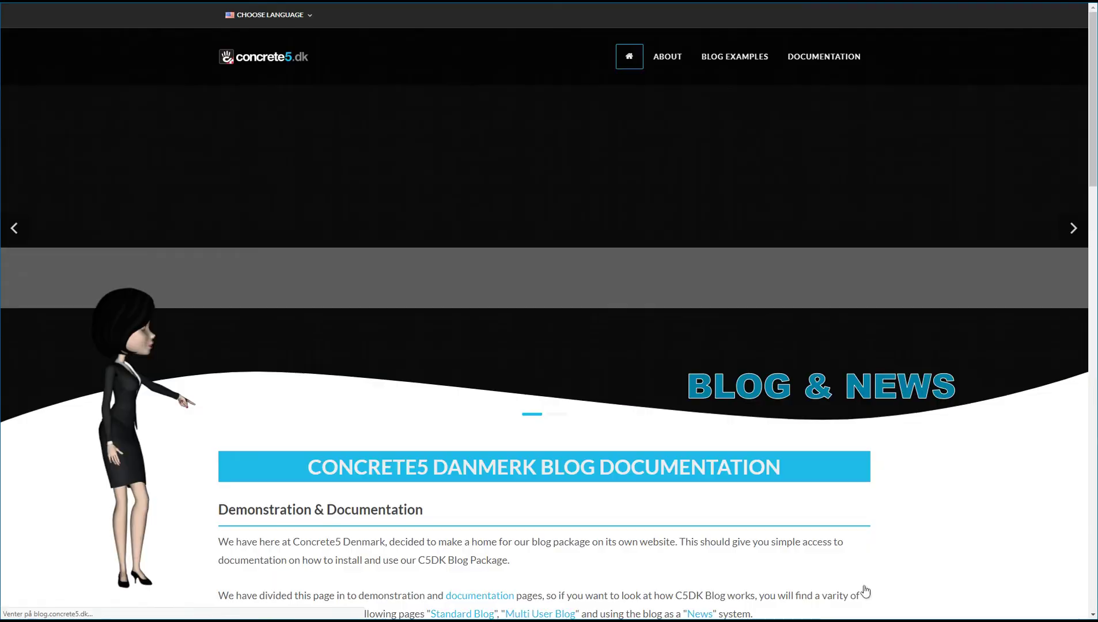
pyautogui.scroll(-15, 835, 534)
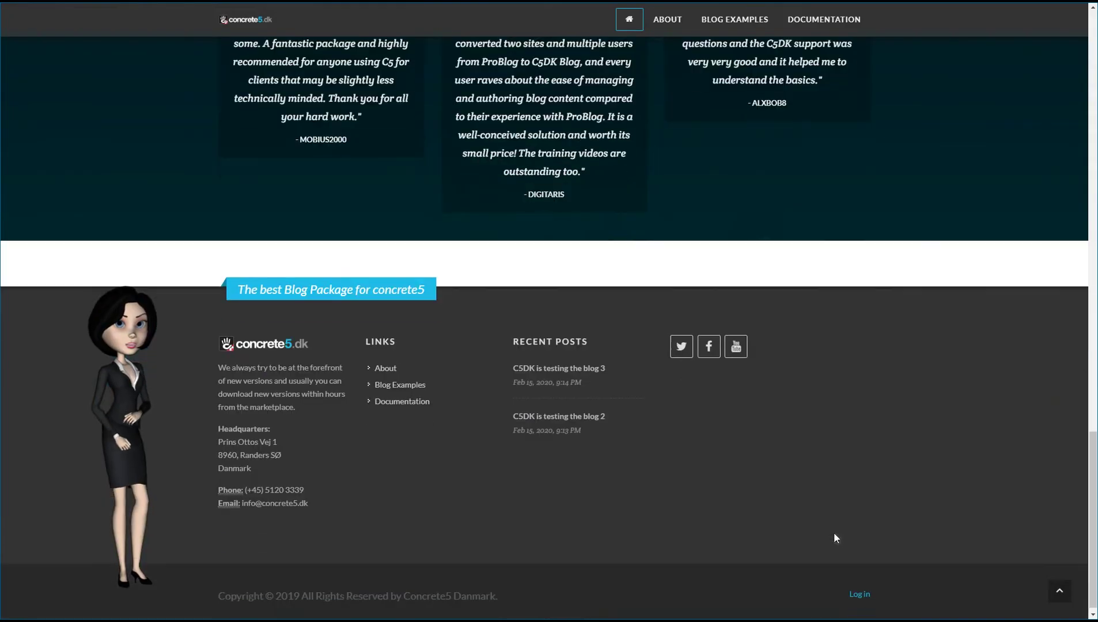
pyautogui.click(861, 587)
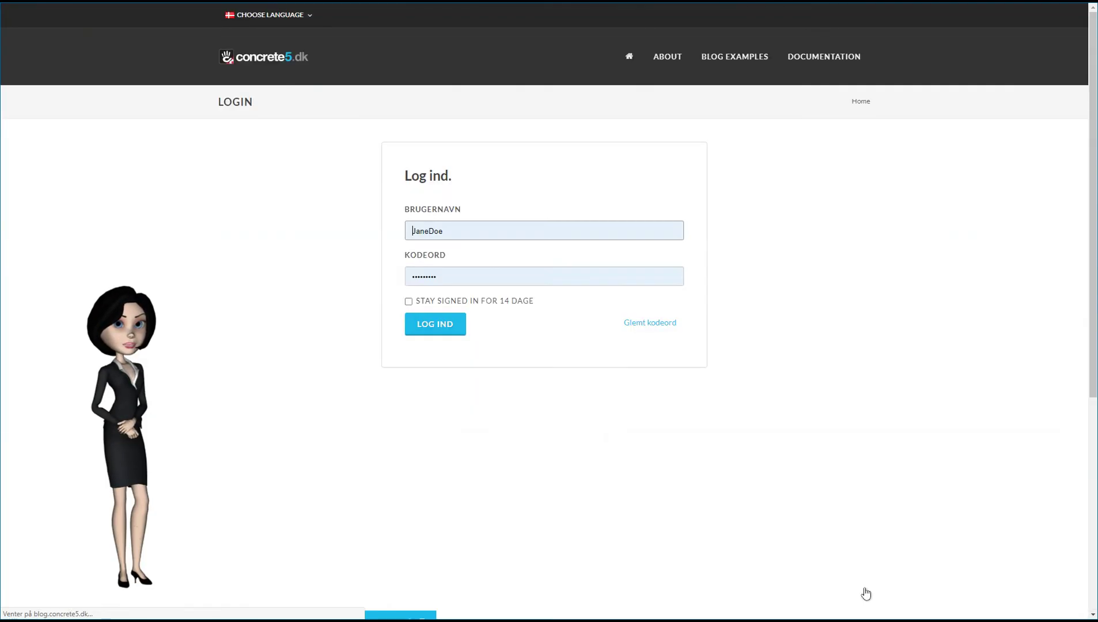
pyautogui.click(468, 228)
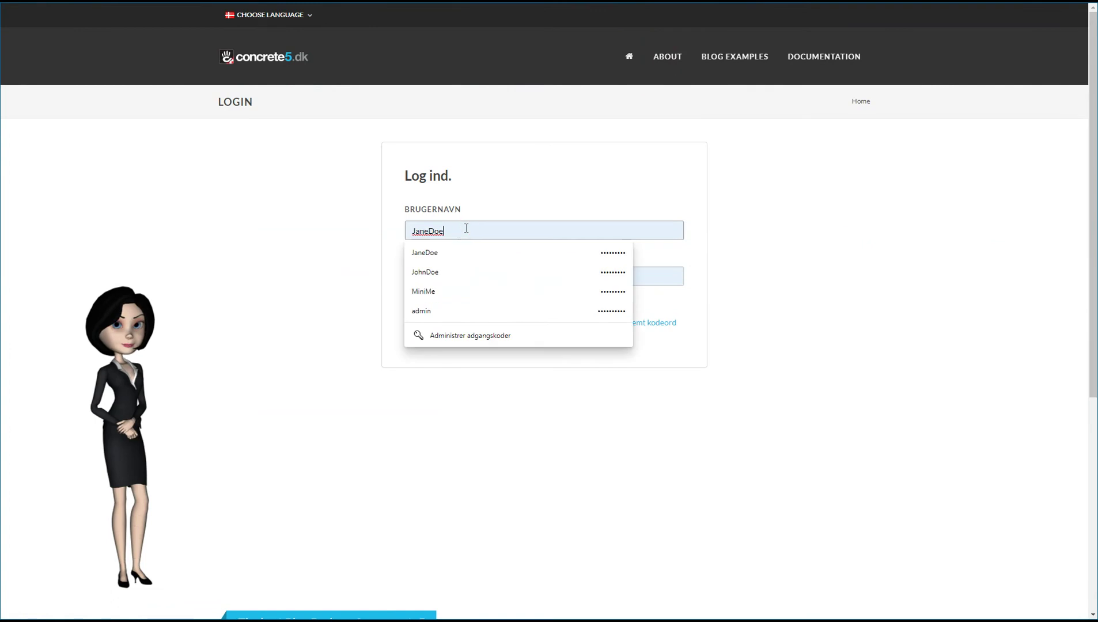
pyautogui.click(438, 292)
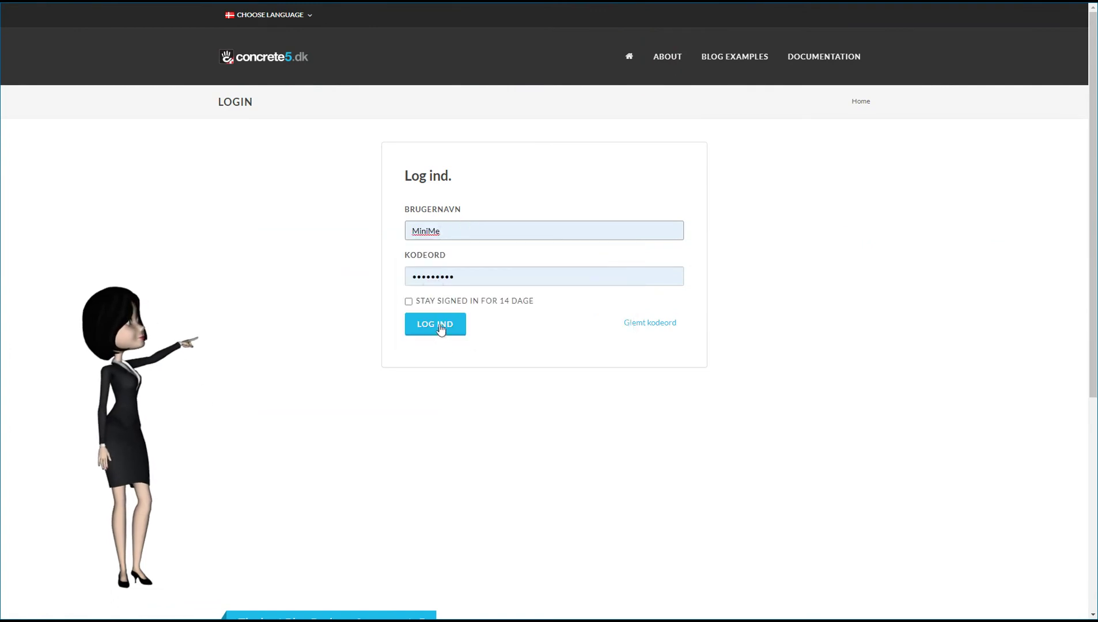
pyautogui.press('Return')
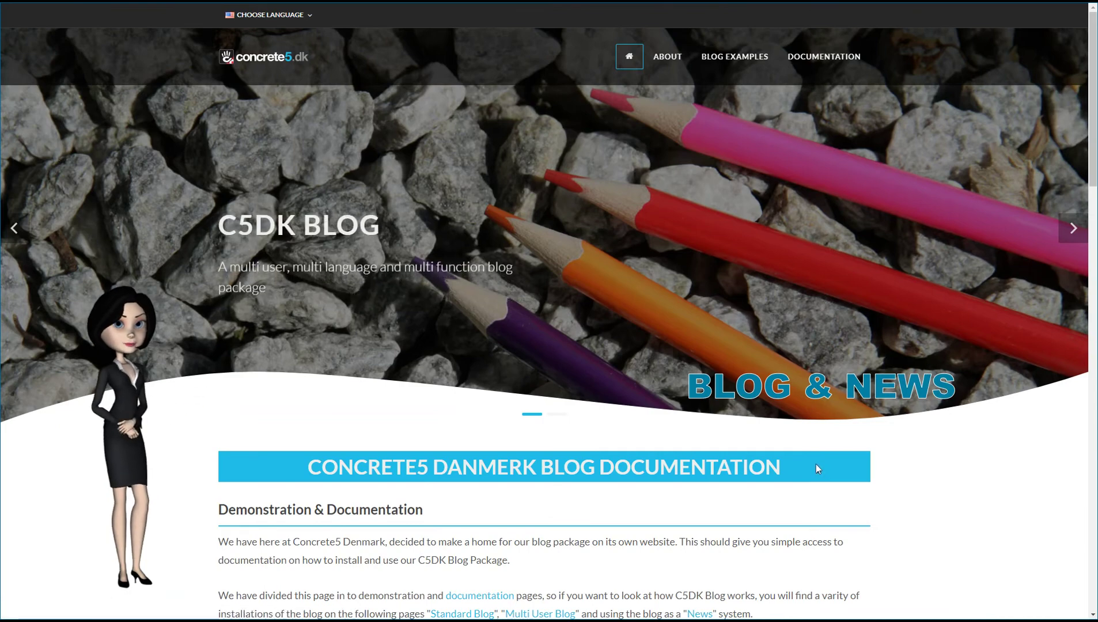
# Open the 'C5DK is writing a news article' post from Blog Examples > News.
pyautogui.moveTo(732, 69)
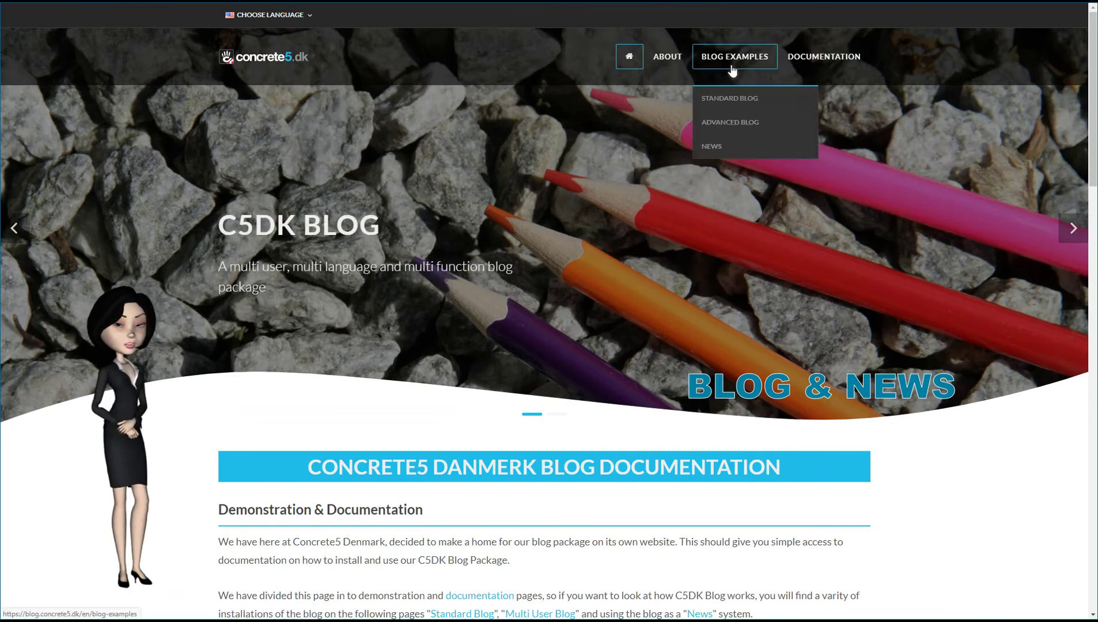
pyautogui.click(718, 147)
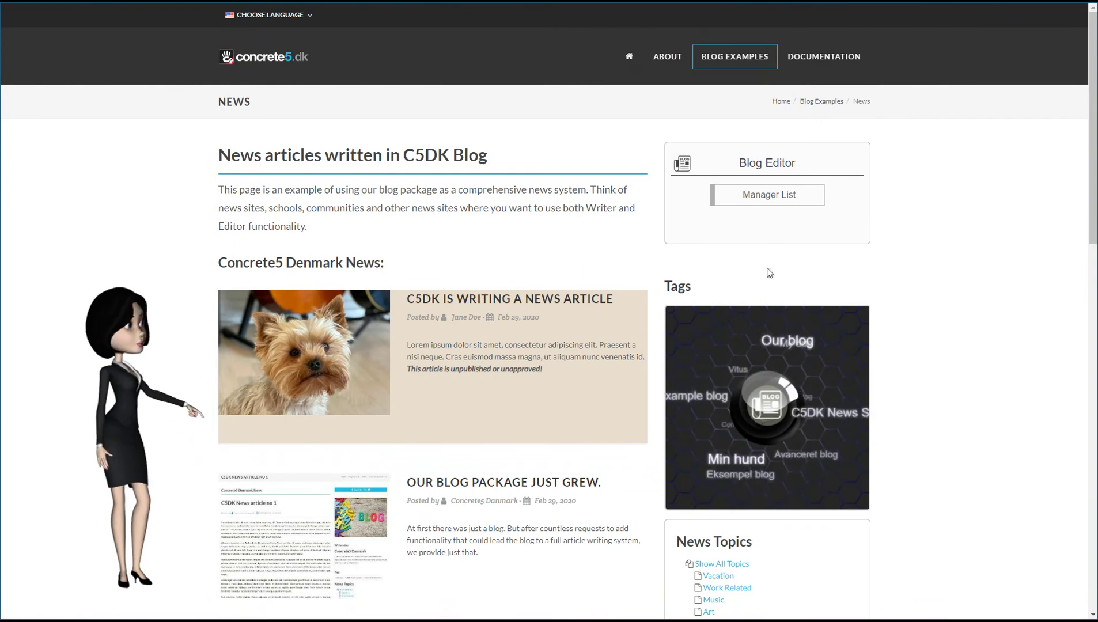
pyautogui.click(539, 300)
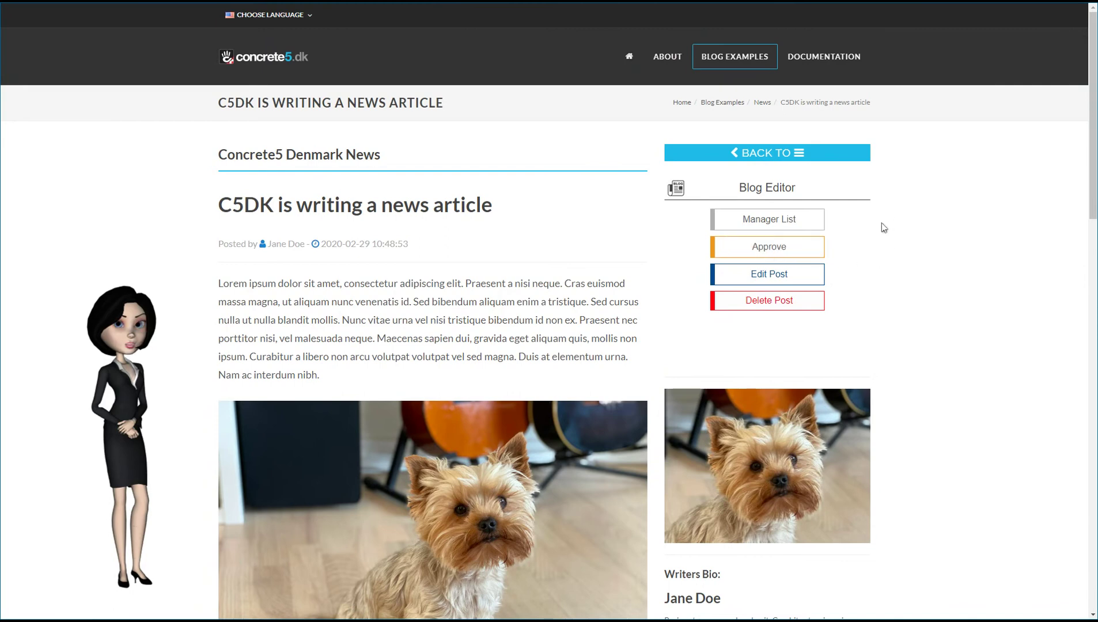
# In the News root's Editor Manager, set the first post's priority to Top Story and save.
pyautogui.click(770, 220)
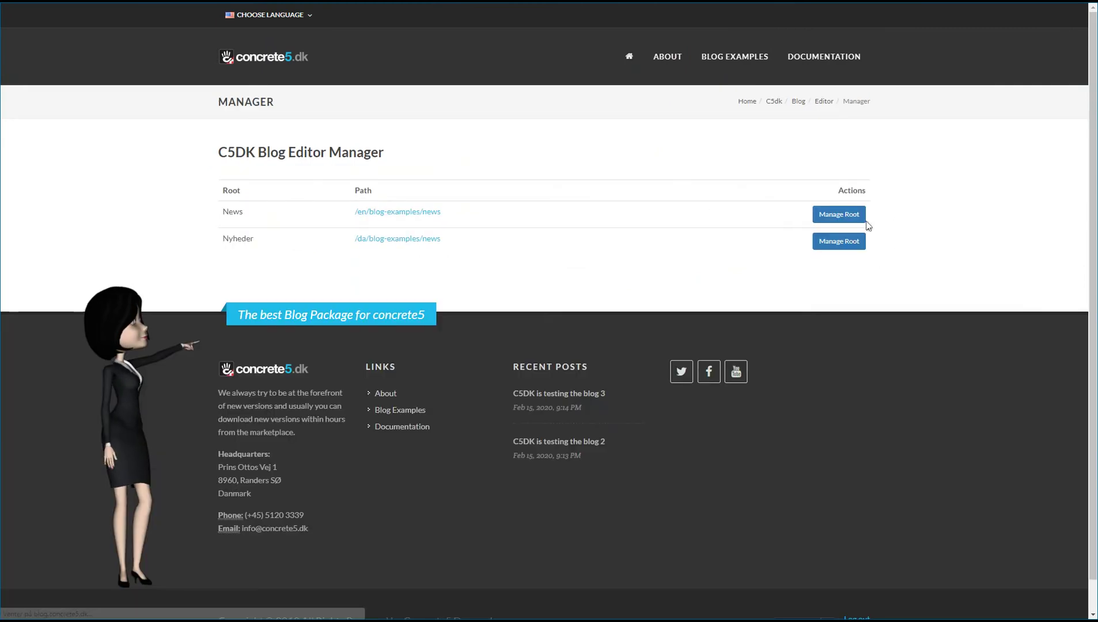
pyautogui.click(835, 215)
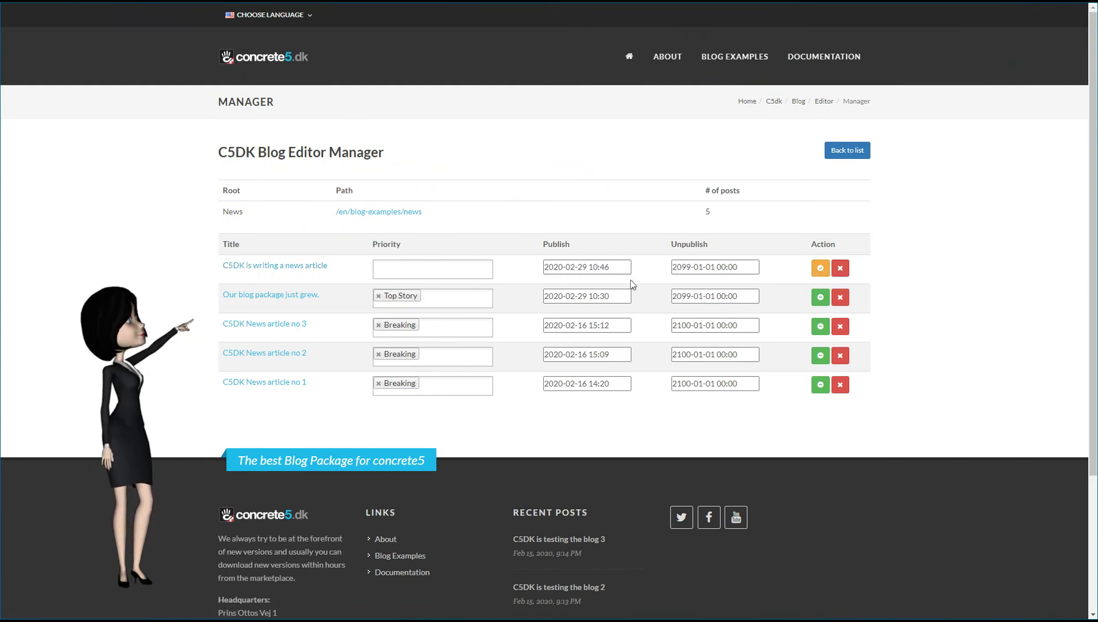
pyautogui.click(397, 269)
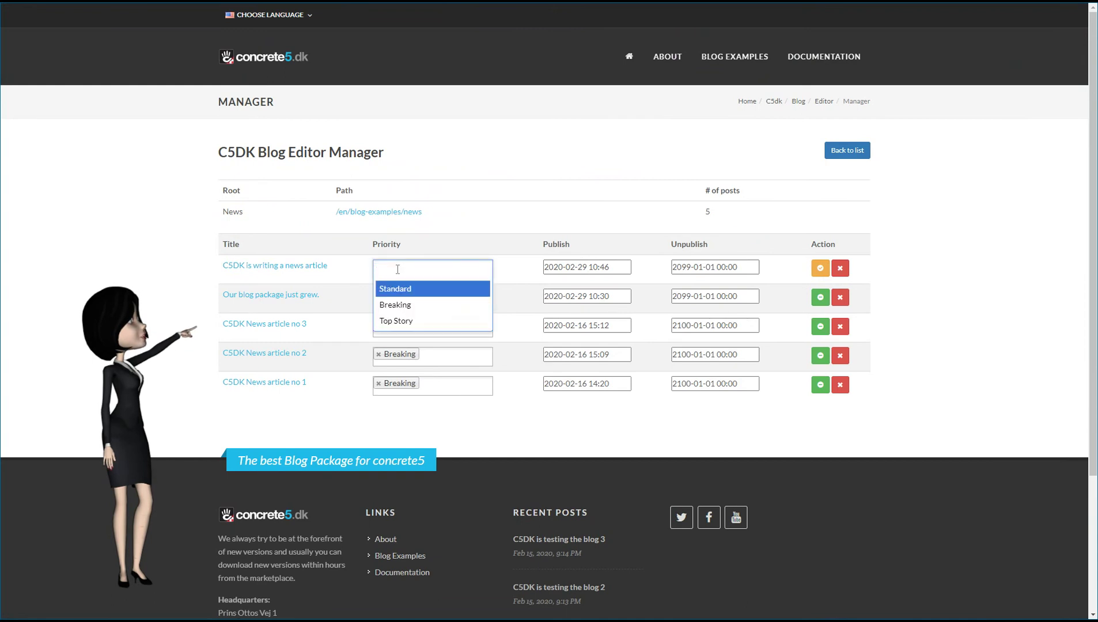
pyautogui.click(407, 322)
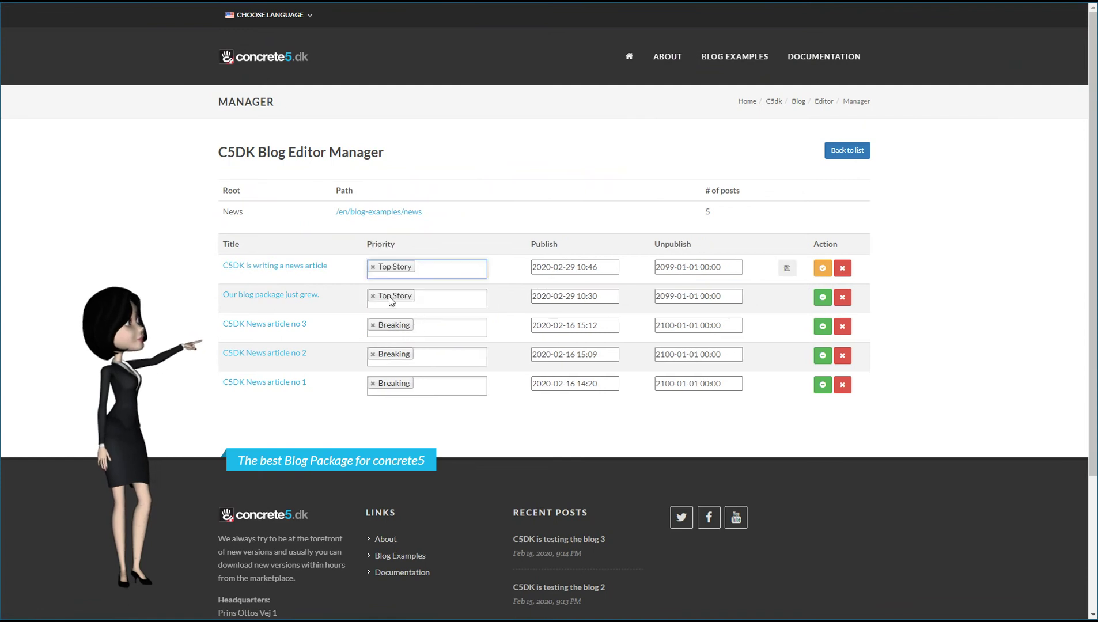
pyautogui.click(788, 270)
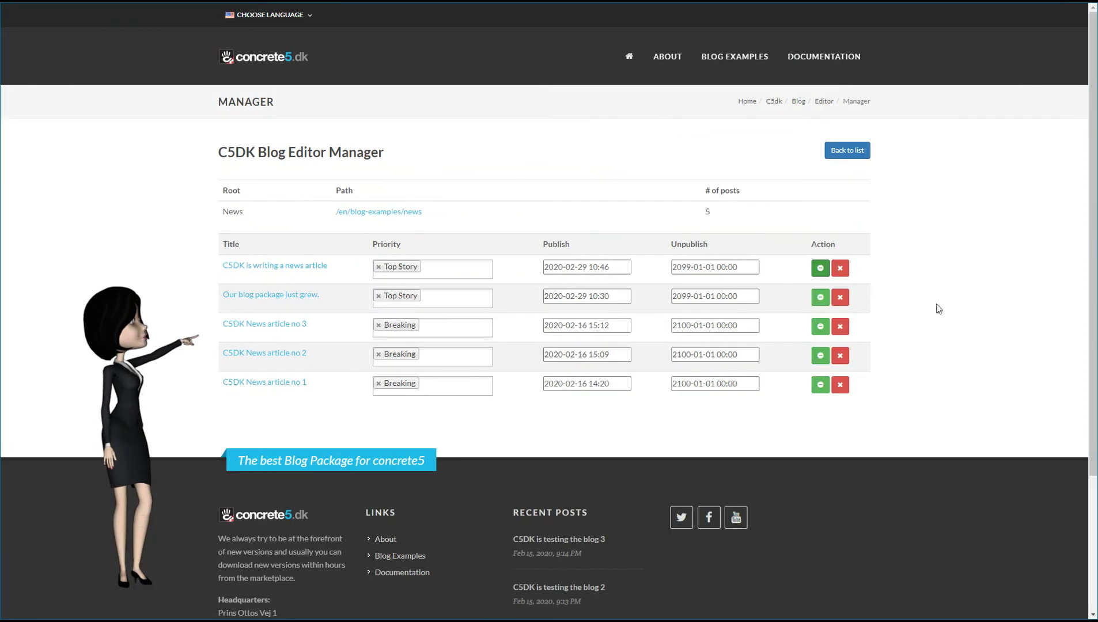
pyautogui.click(629, 59)
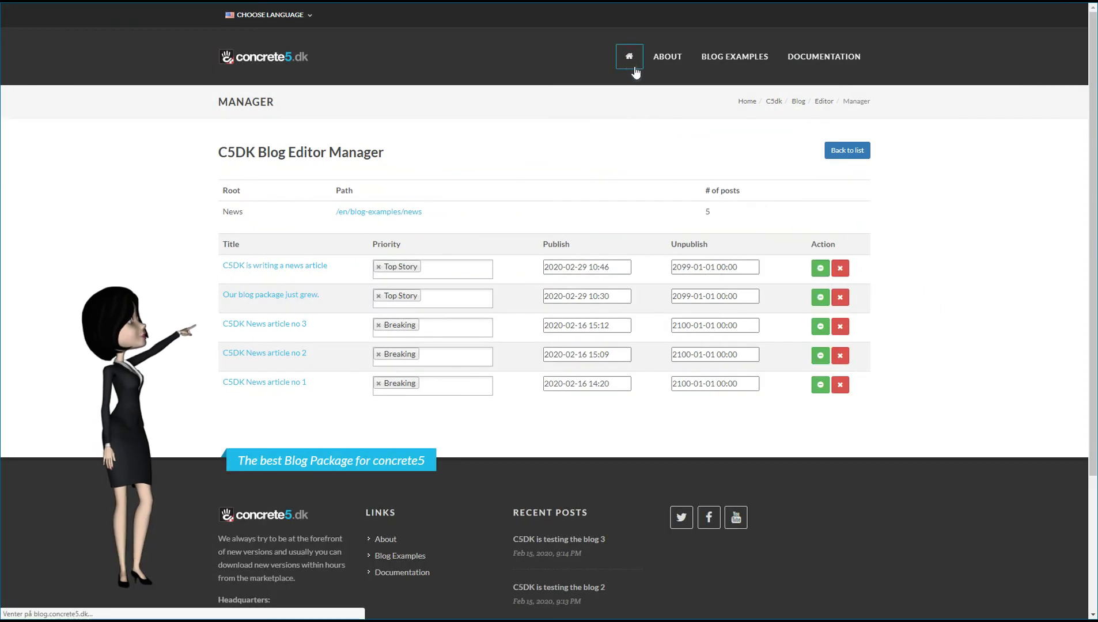
# Check the Top Story section on the Blog Examples page.
pyautogui.scroll(-10, 889, 279)
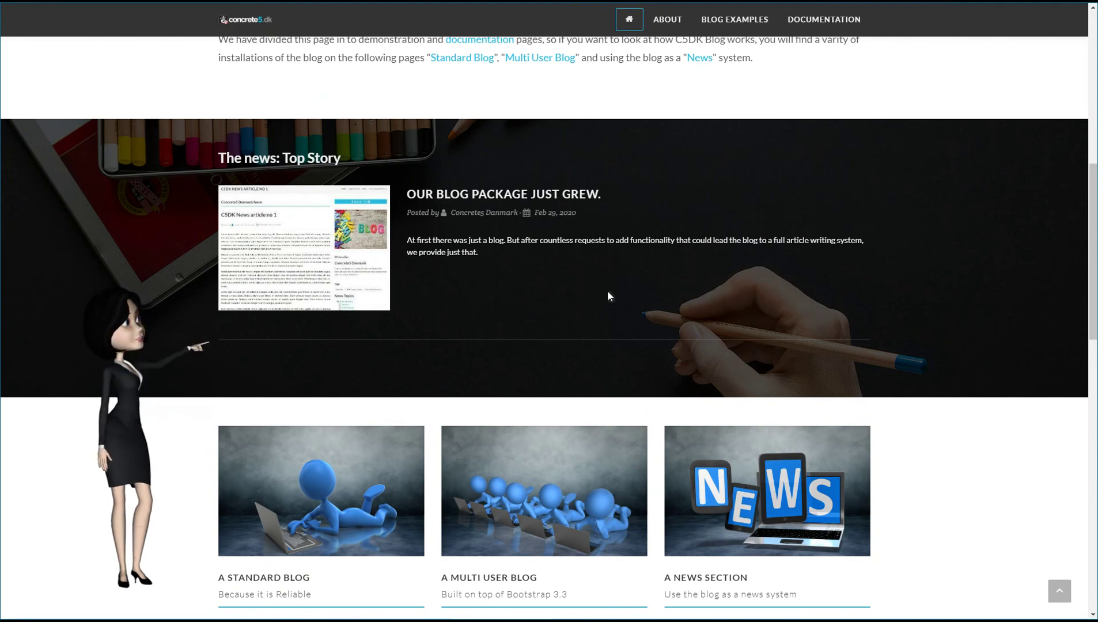
pyautogui.scroll(10, 607, 296)
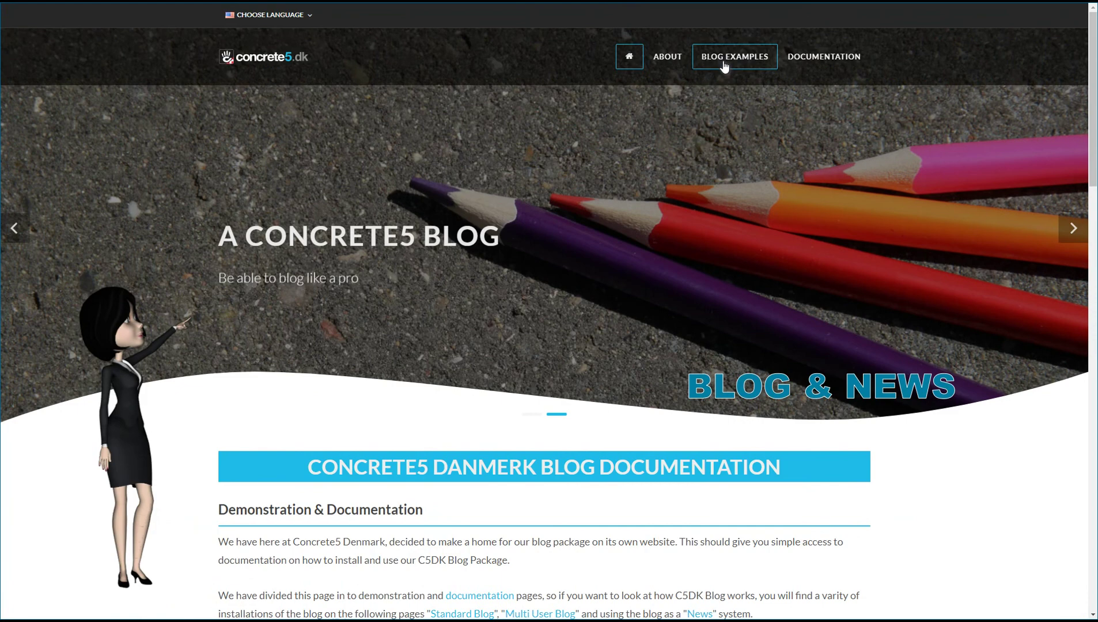
pyautogui.click(726, 64)
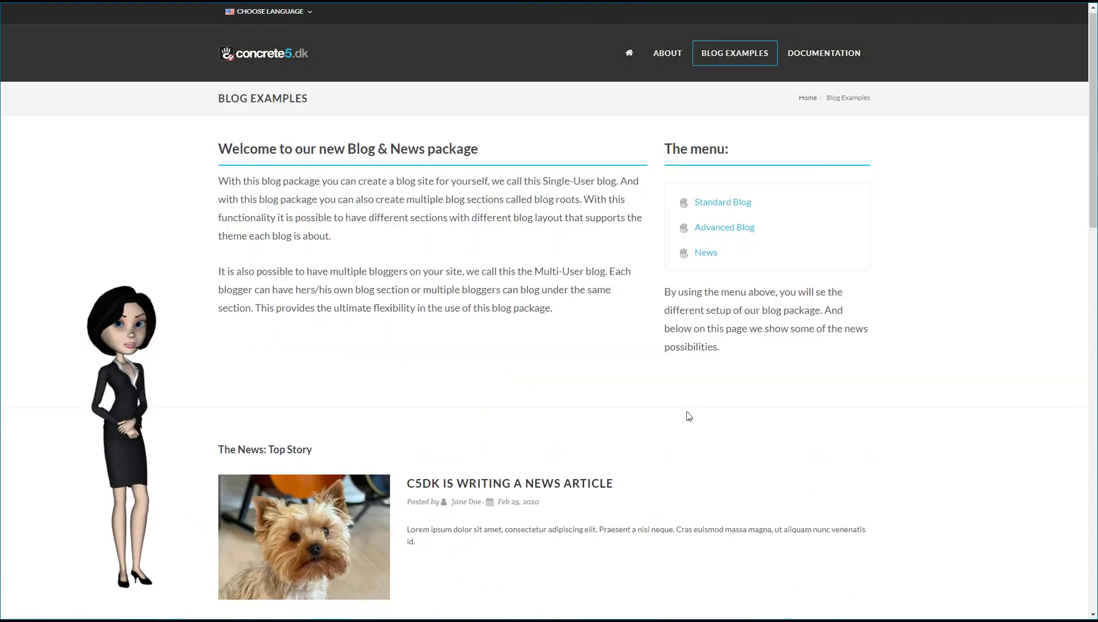
pyautogui.scroll(-3, 651, 397)
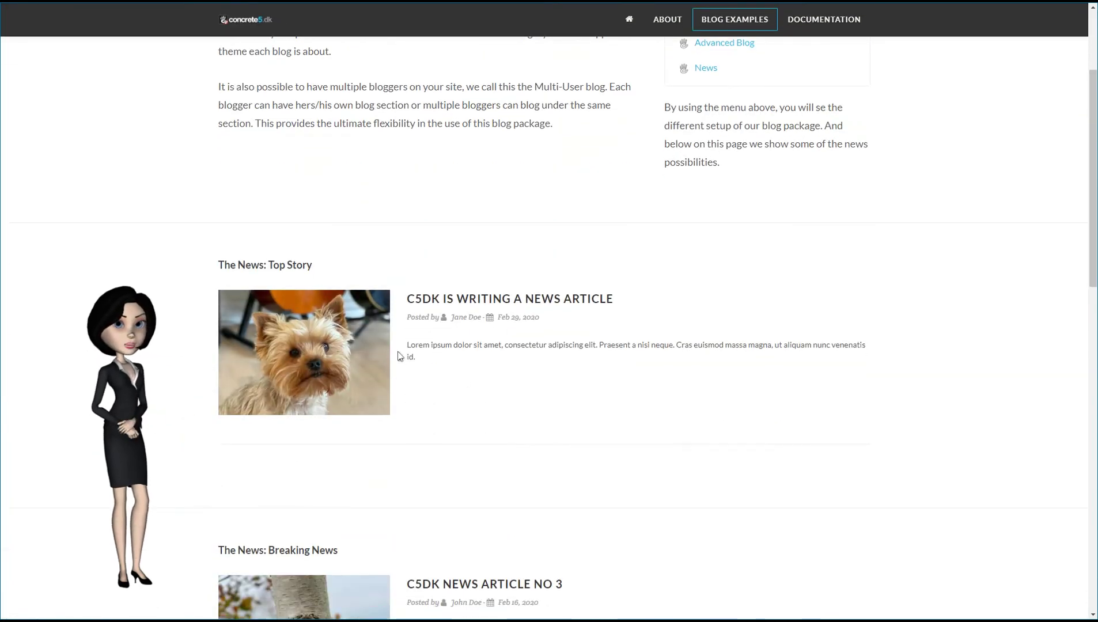
pyautogui.scroll(-9, 399, 356)
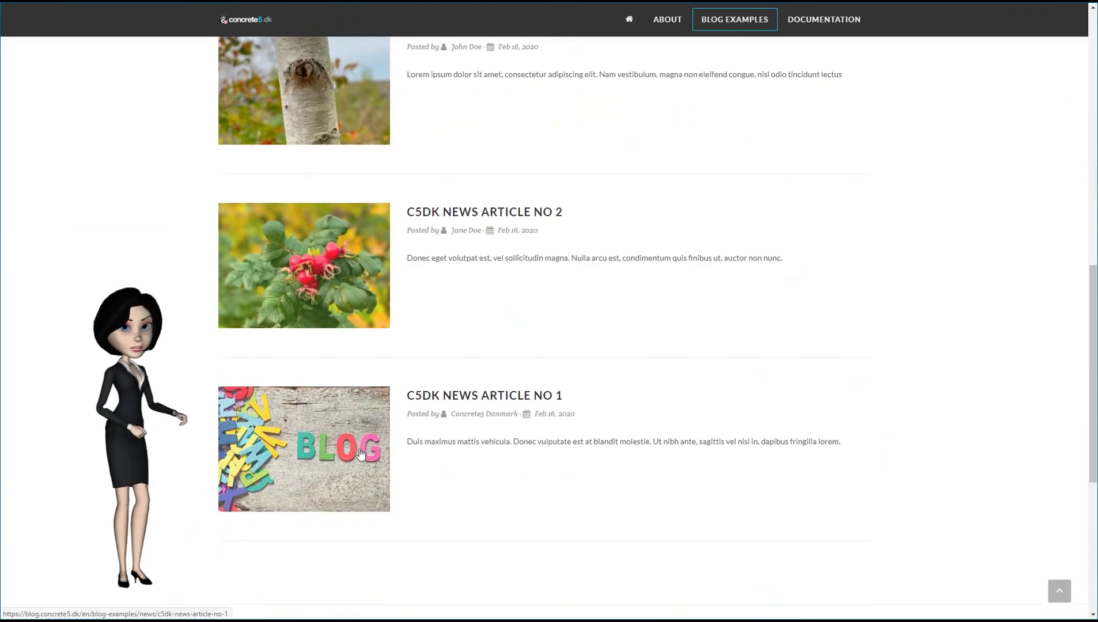
pyautogui.scroll(12, 360, 454)
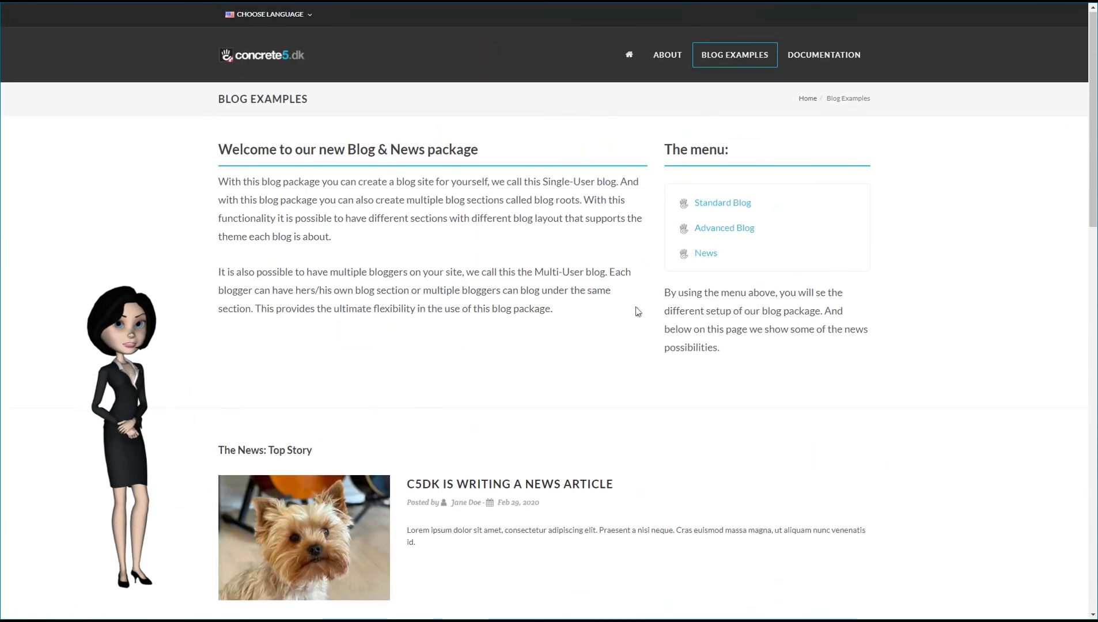
# Return to the blog editor Manager List from Blog Examples > News.
pyautogui.moveTo(731, 68)
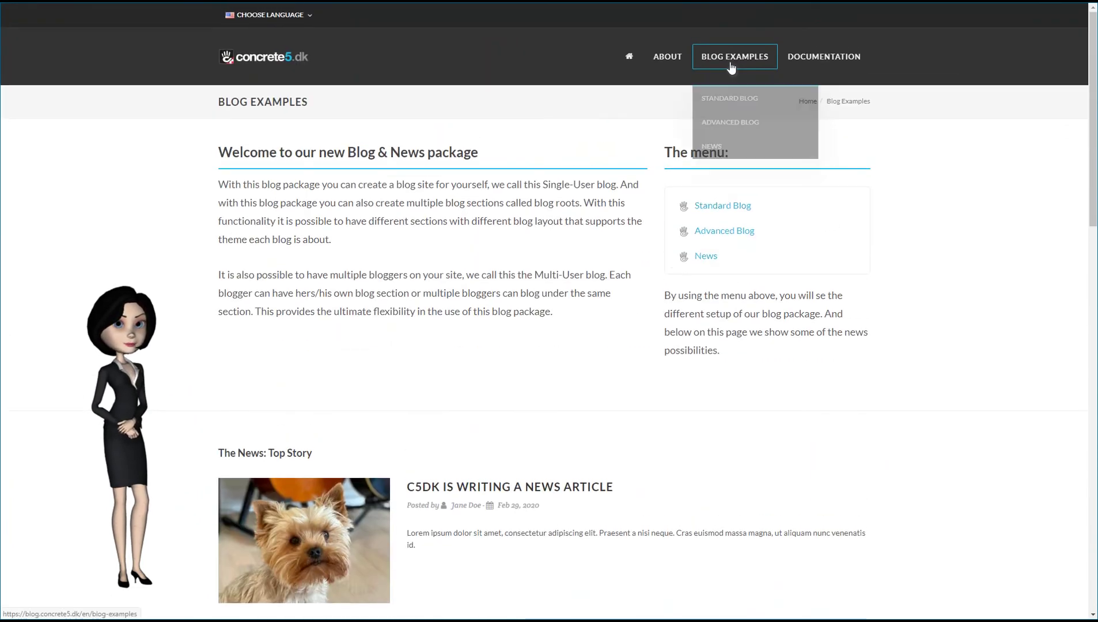
pyautogui.click(727, 151)
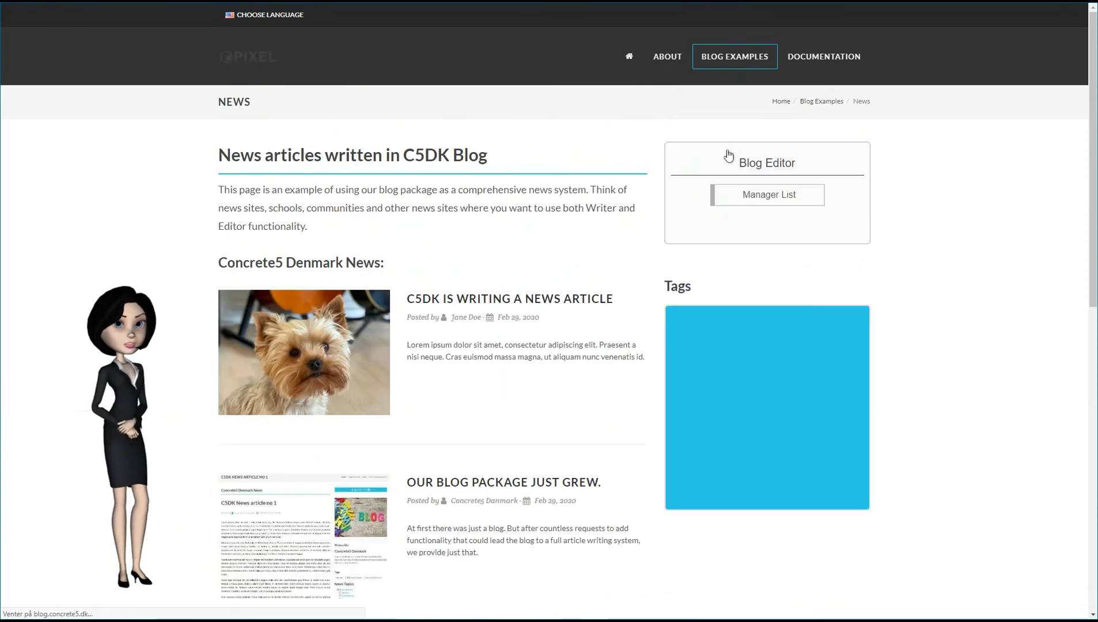
pyautogui.click(759, 199)
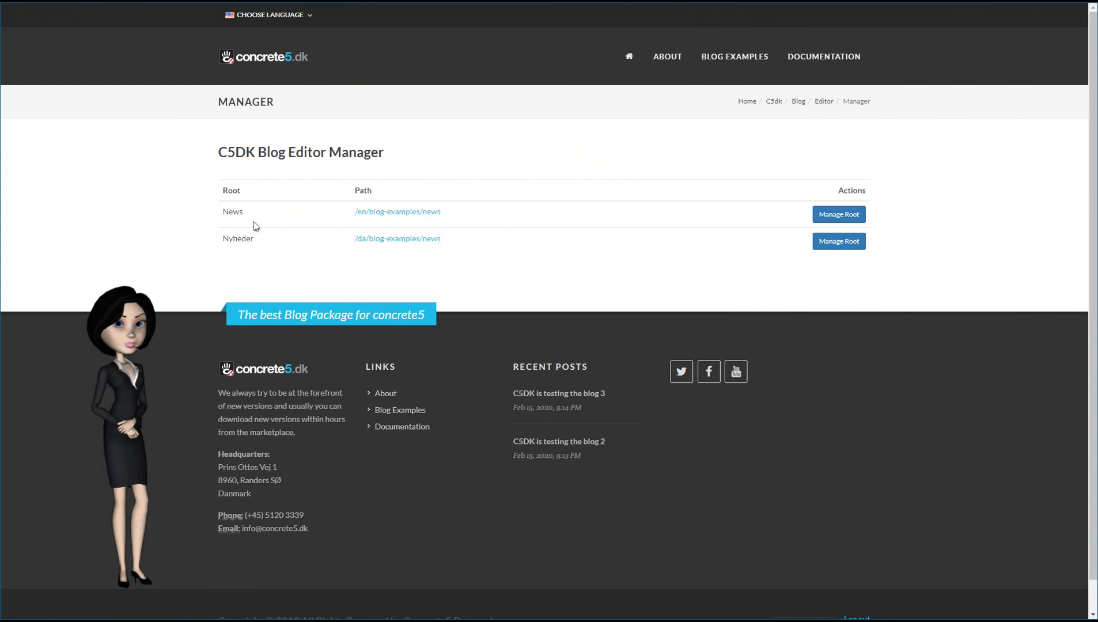
# Review the five News posts and their priorities, then log out from the footer.
pyautogui.click(834, 216)
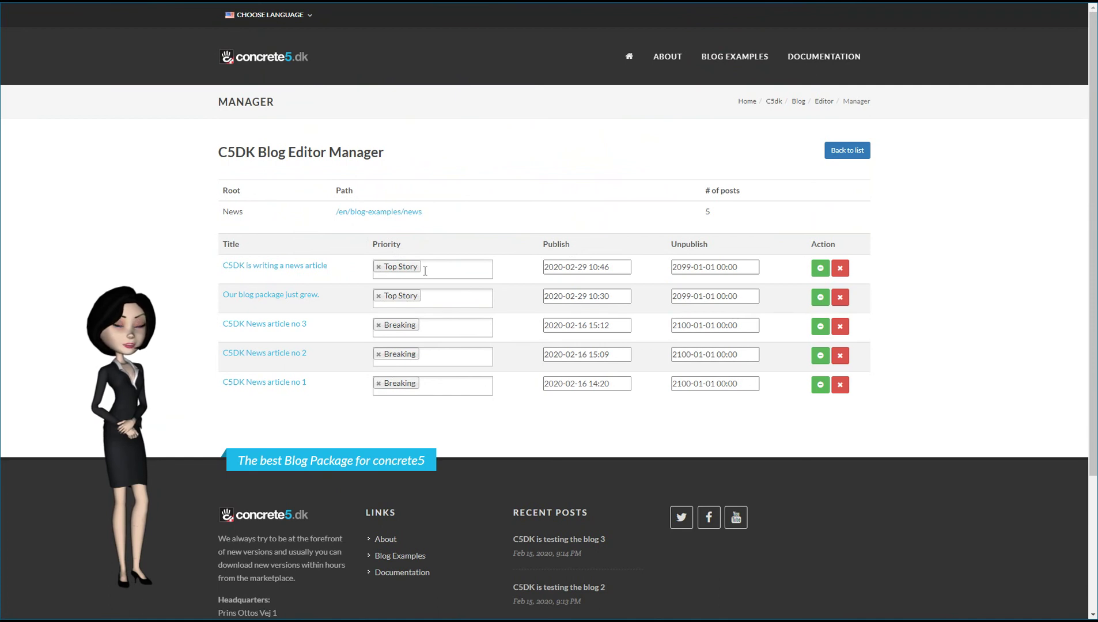
pyautogui.scroll(-3, 868, 451)
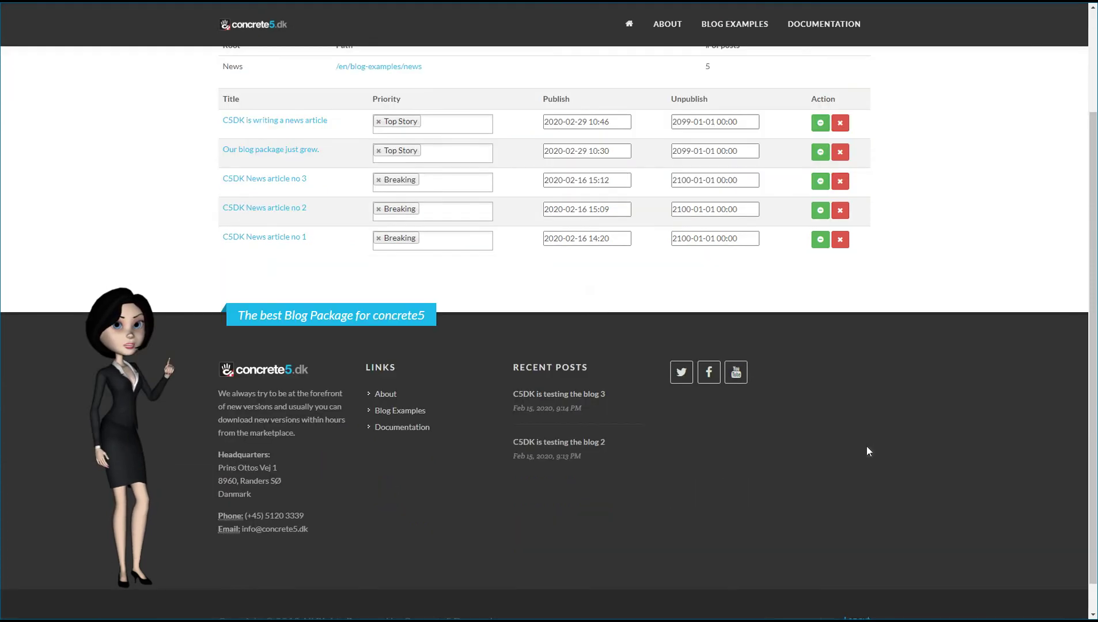
pyautogui.scroll(-1, 864, 461)
pyautogui.click(857, 586)
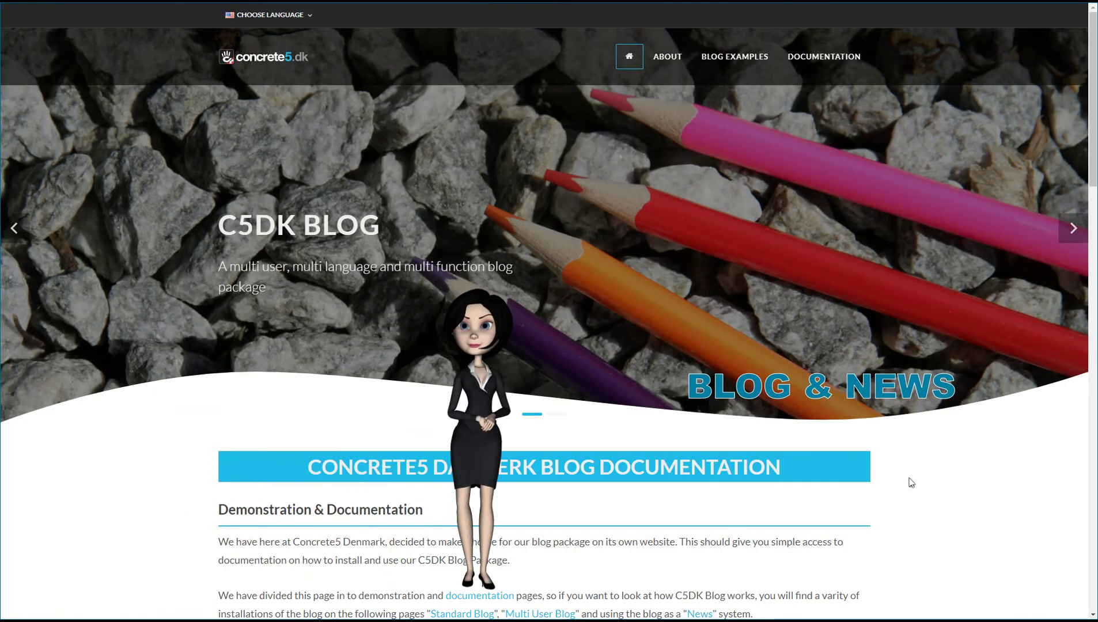
pyautogui.scroll(-10, 910, 481)
pyautogui.scroll(10, 907, 471)
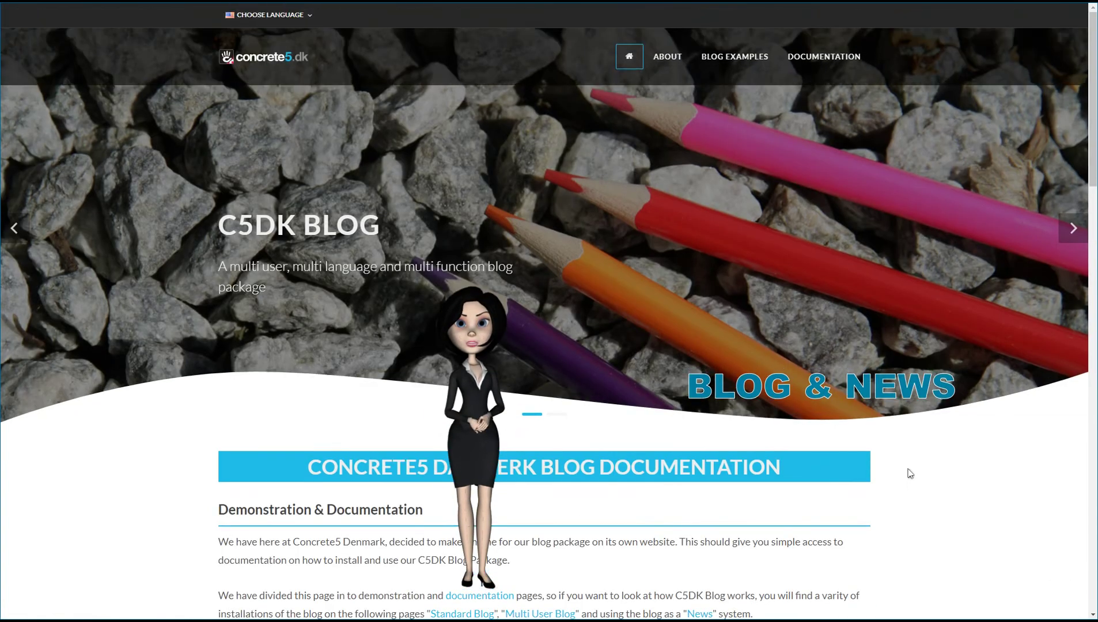